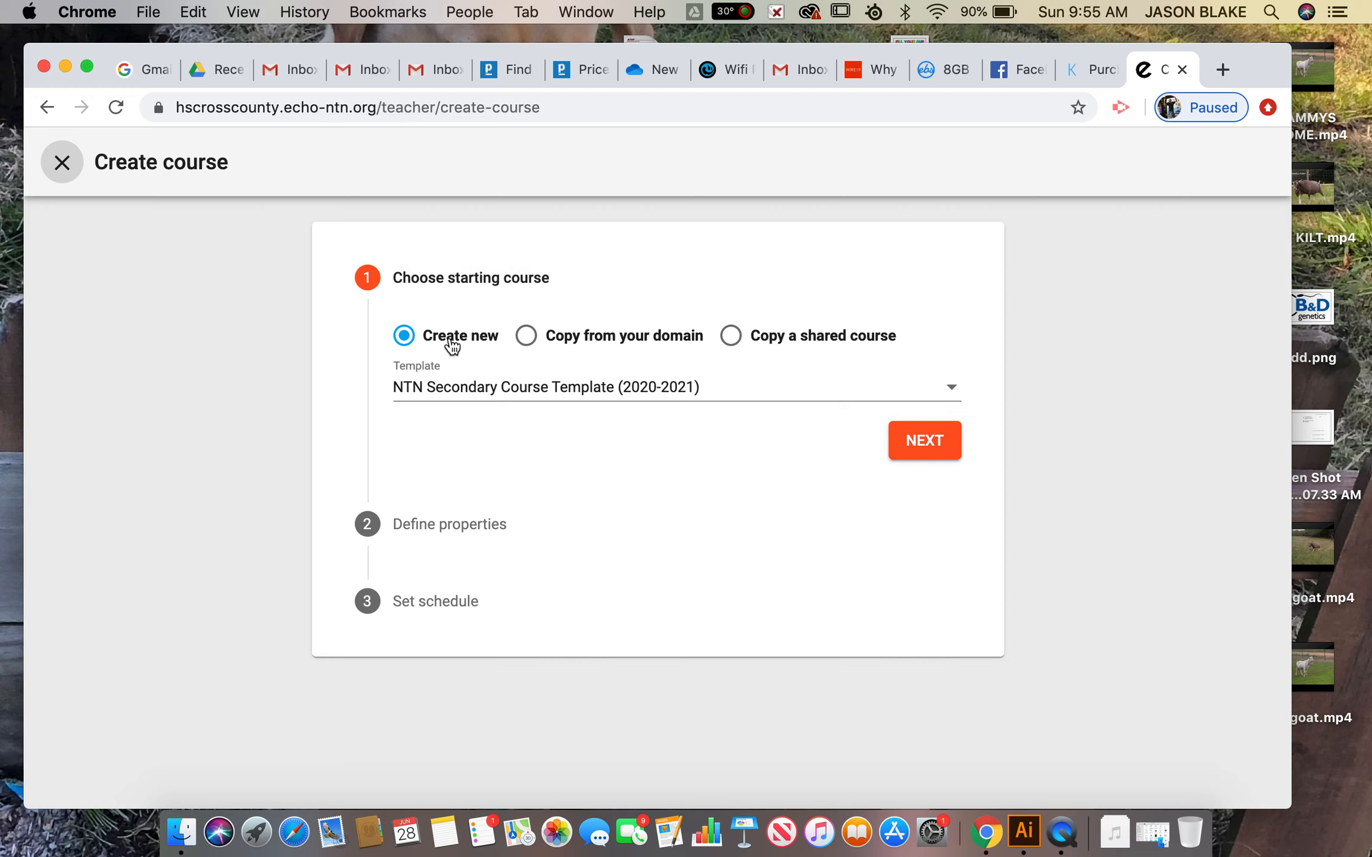
Base the new course on the NTN Secondary Course Template (2020-2021) and title it Test
left_click(529, 395)
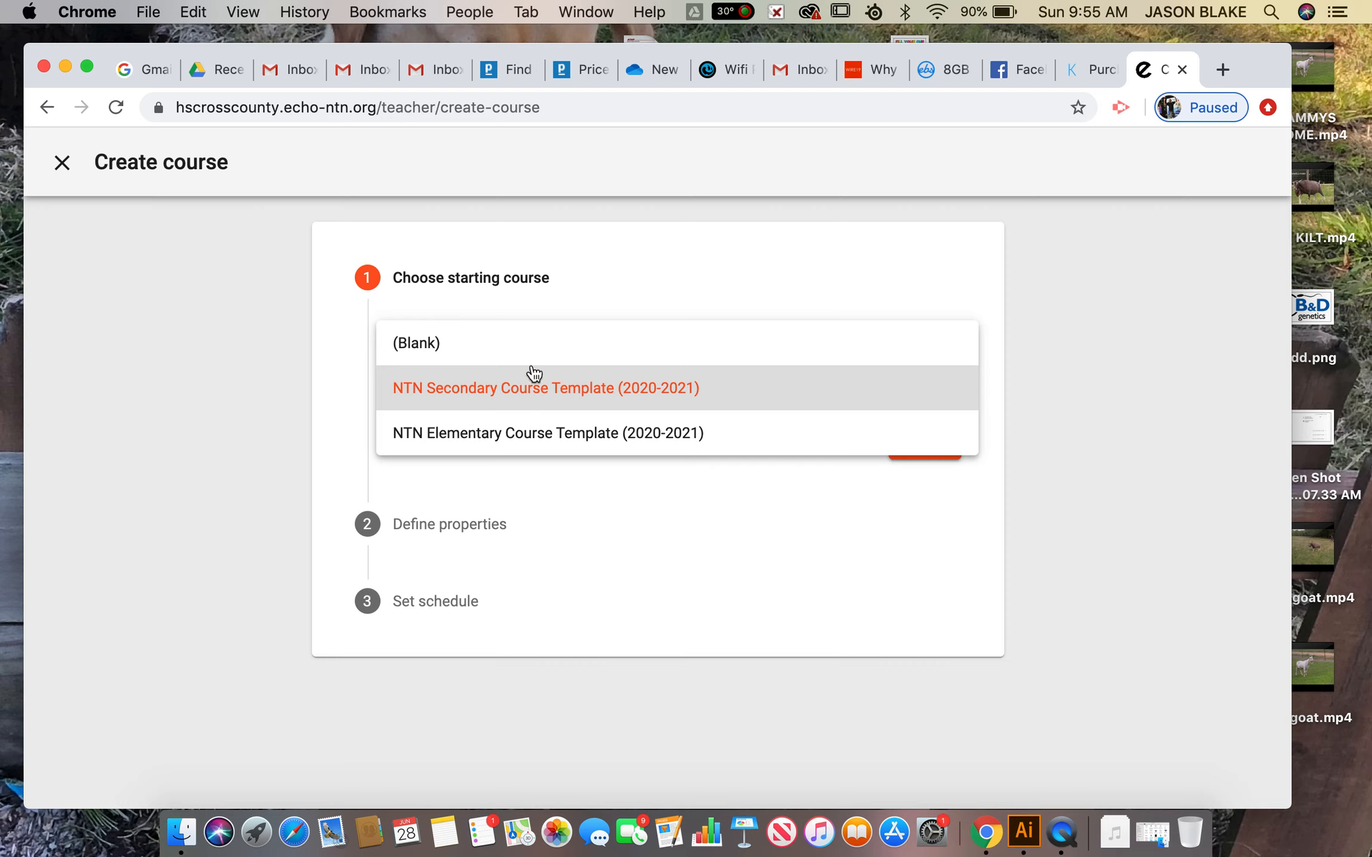
left_click(540, 391)
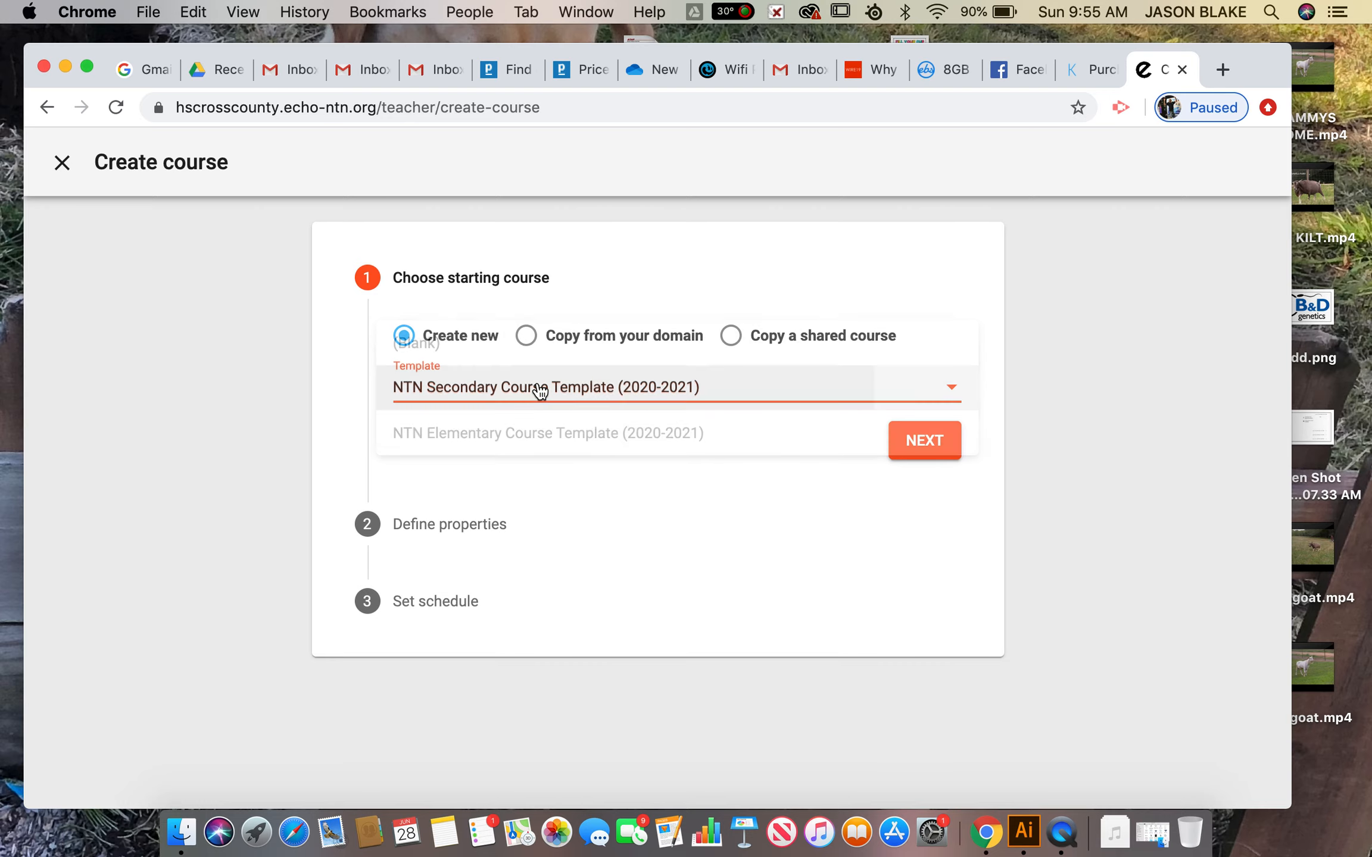
left_click(920, 455)
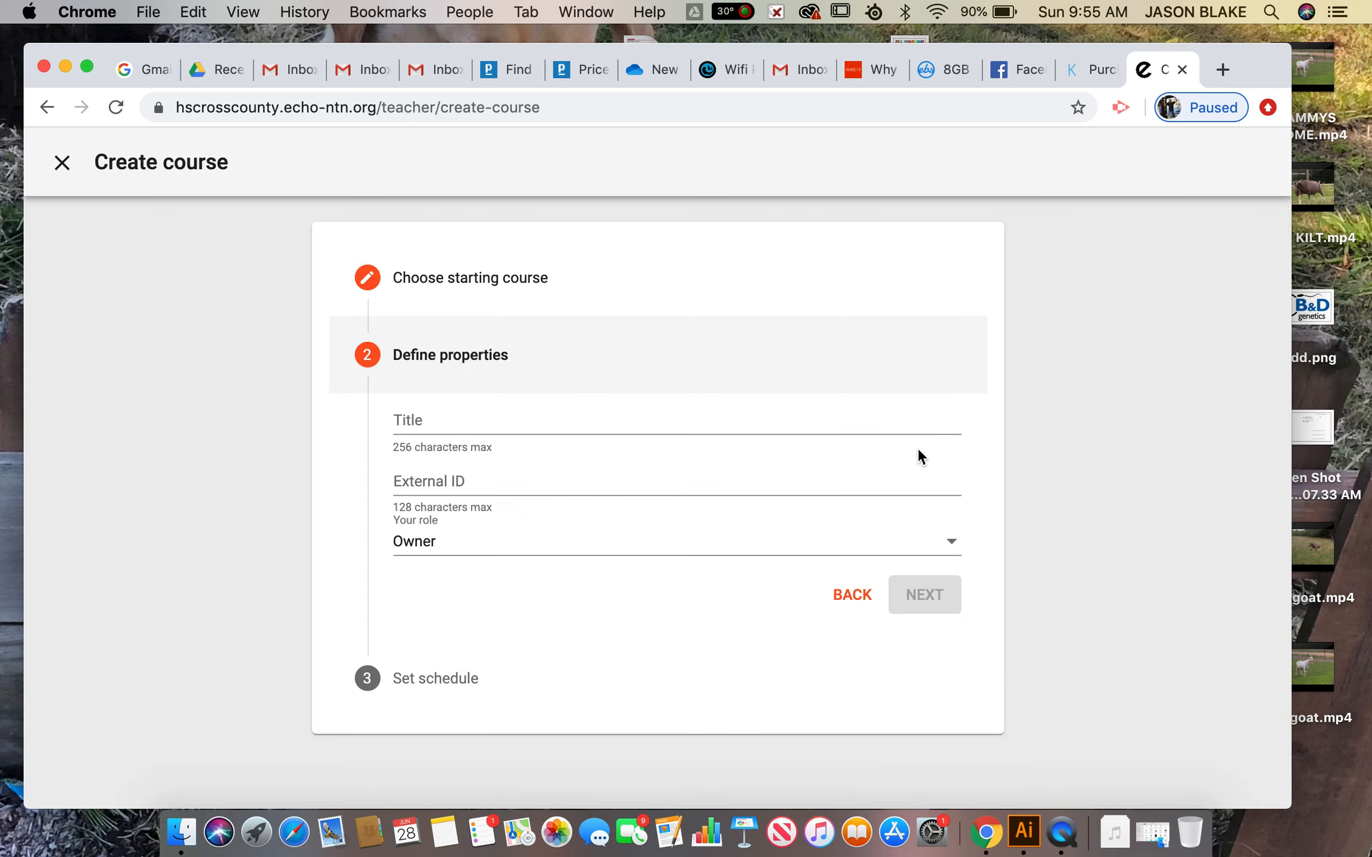
left_click(864, 420)
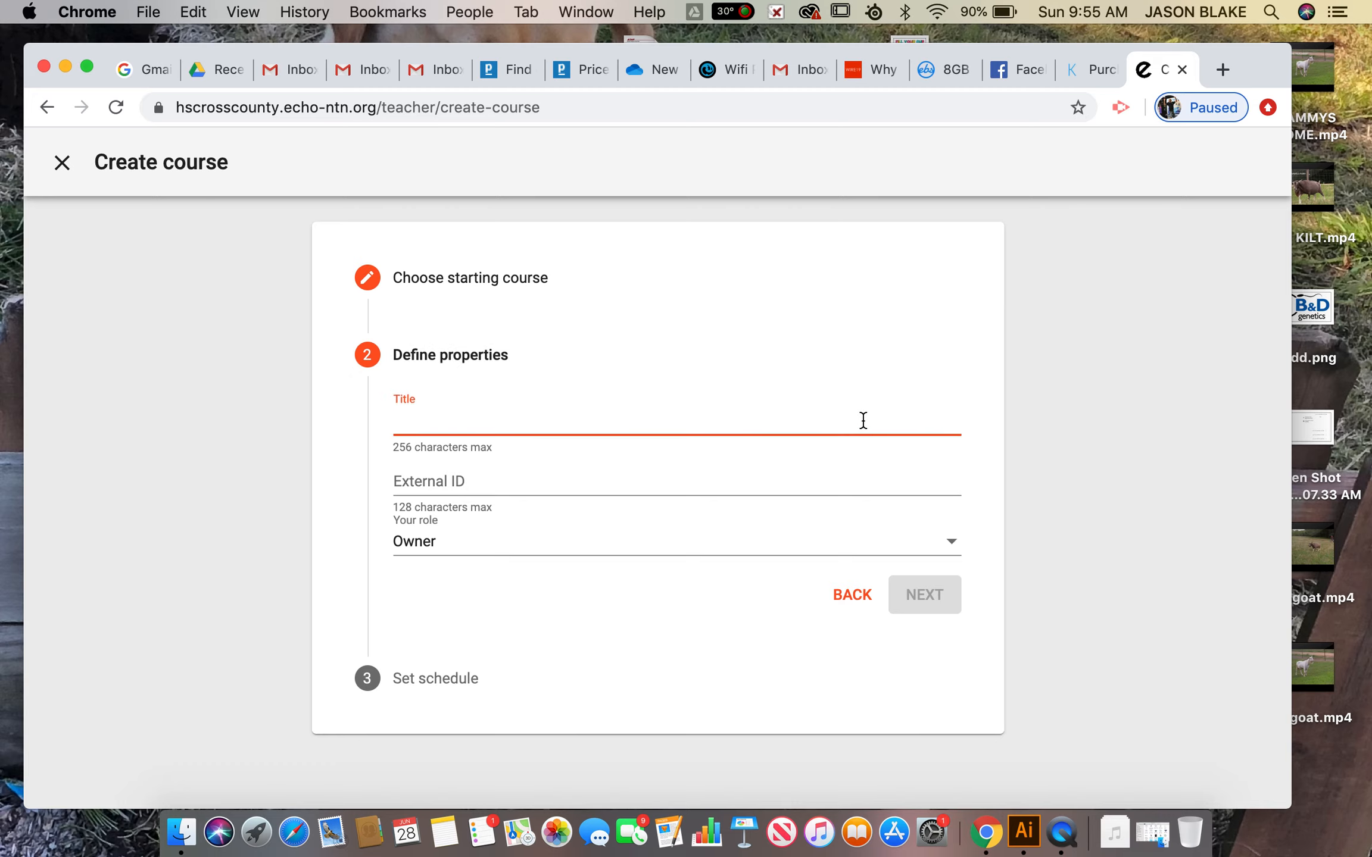
type("Test")
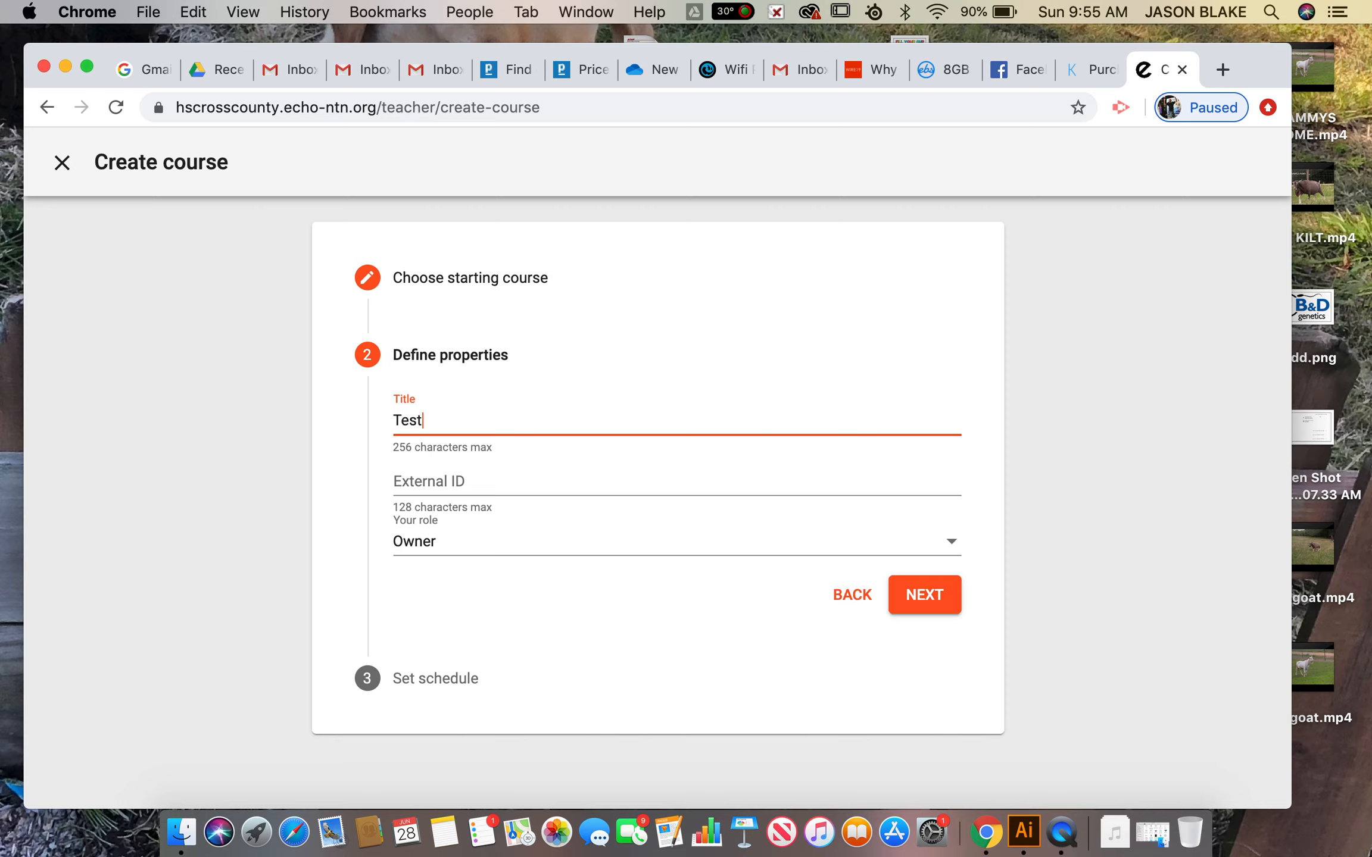
left_click(933, 610)
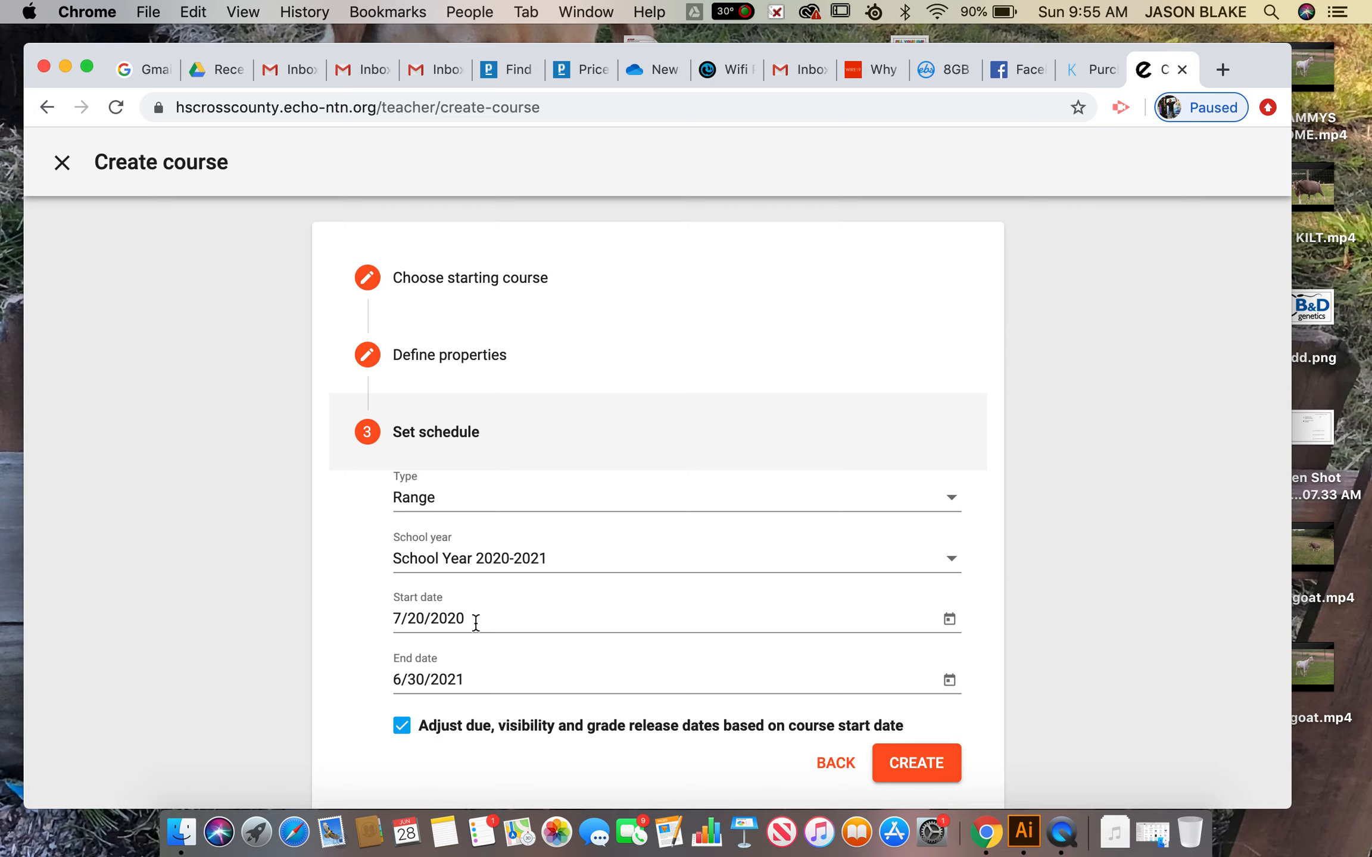
Set the course's start date to 6/28/2020 and create the course
left_click(949, 621)
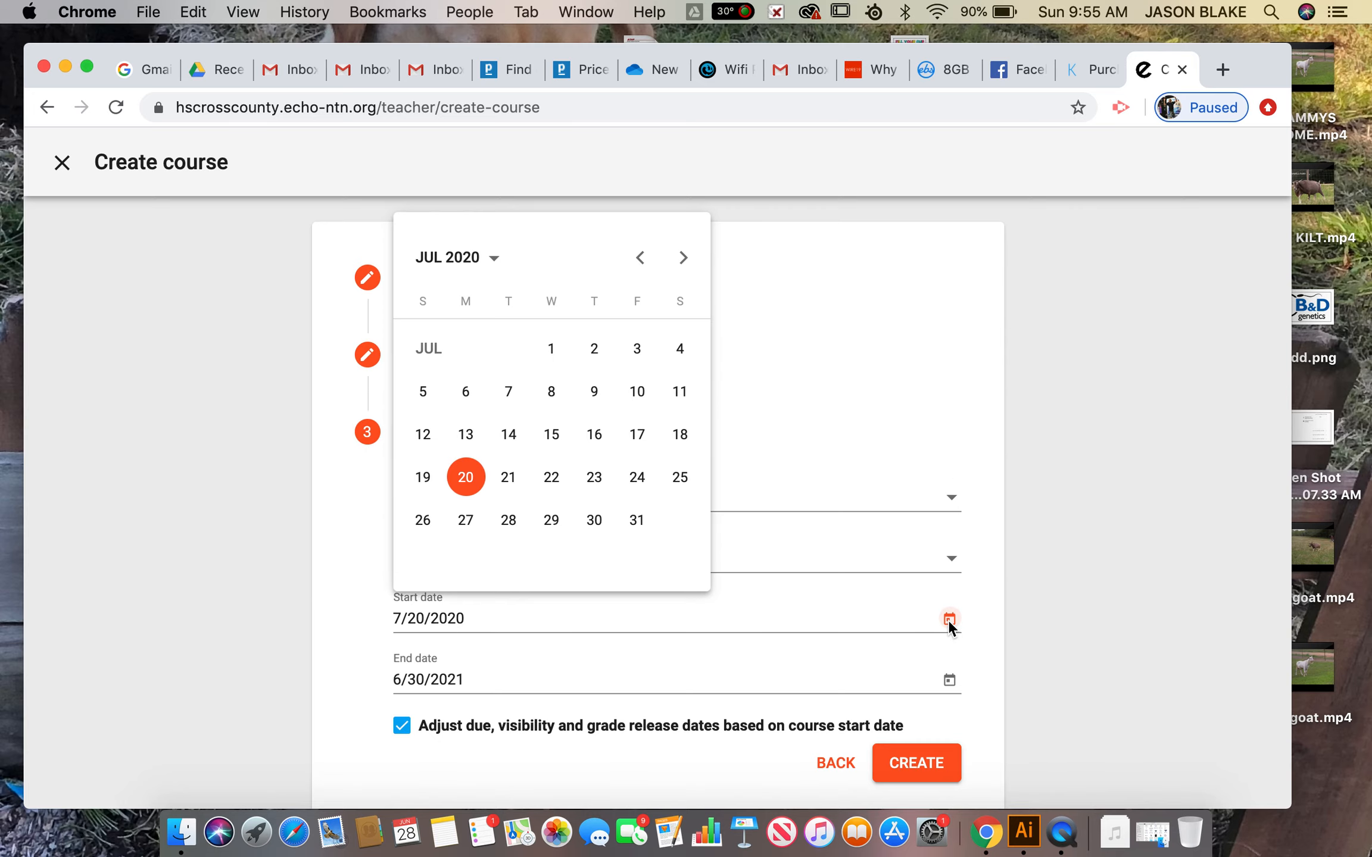
left_click(639, 258)
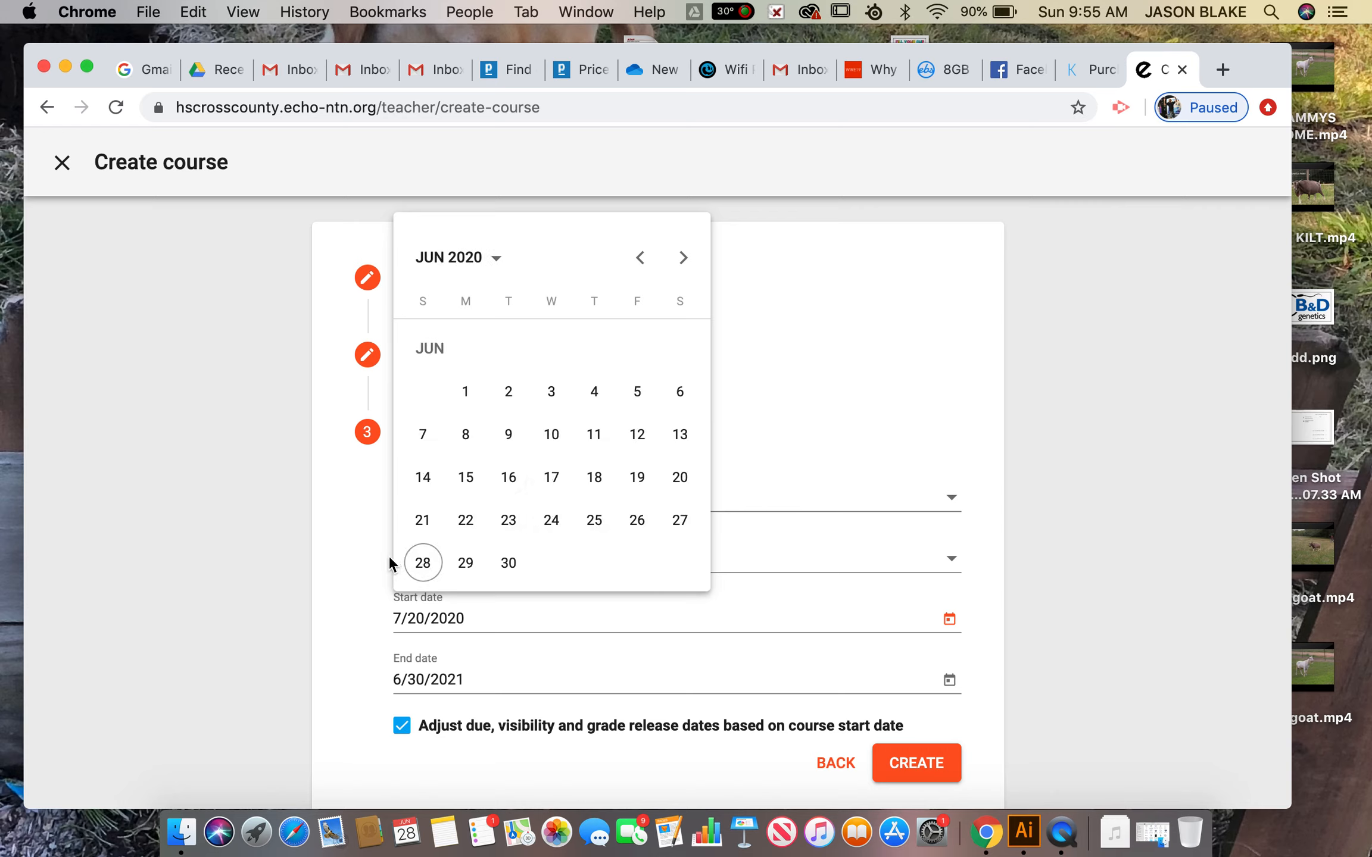
left_click(424, 571)
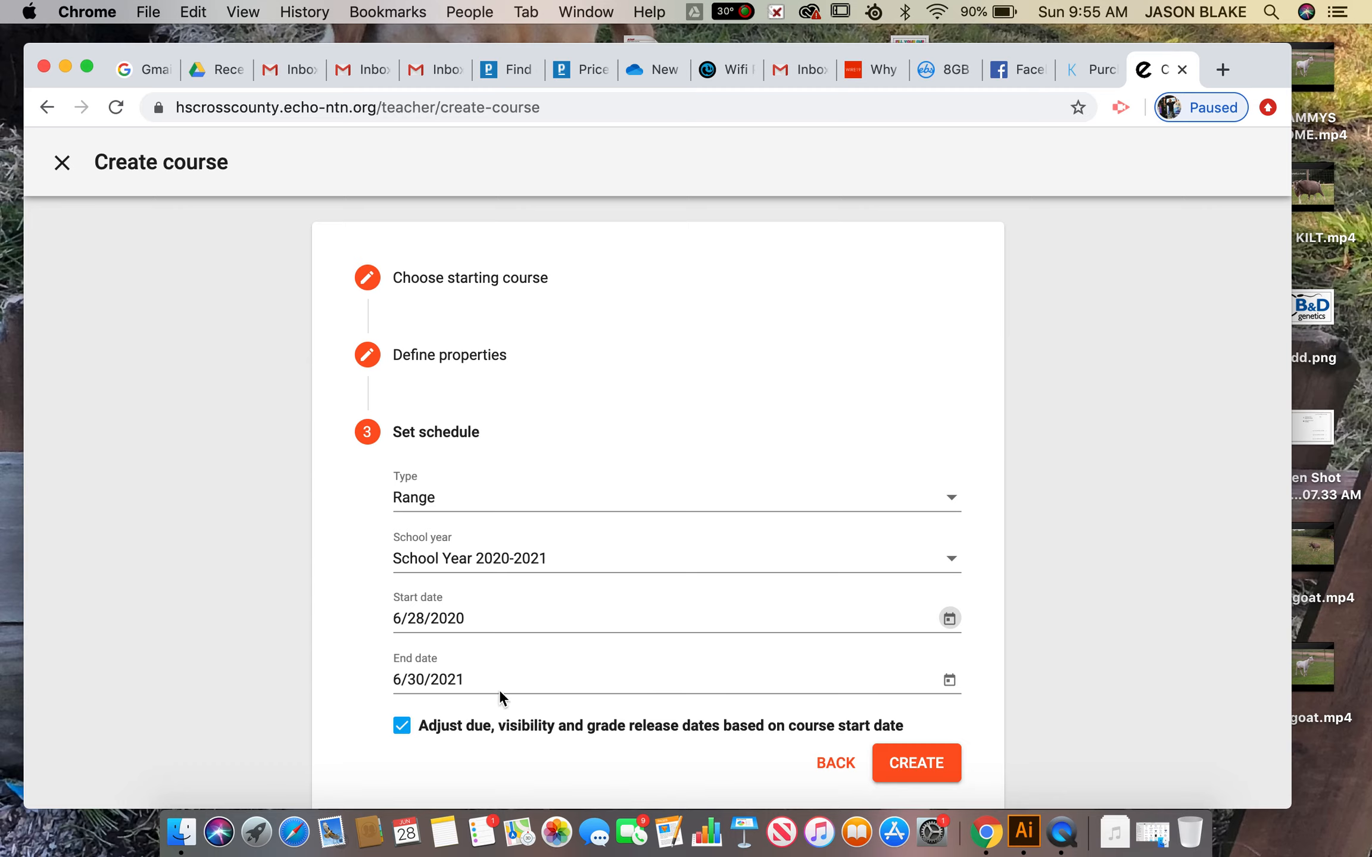
scroll(738, 741, "down", 2)
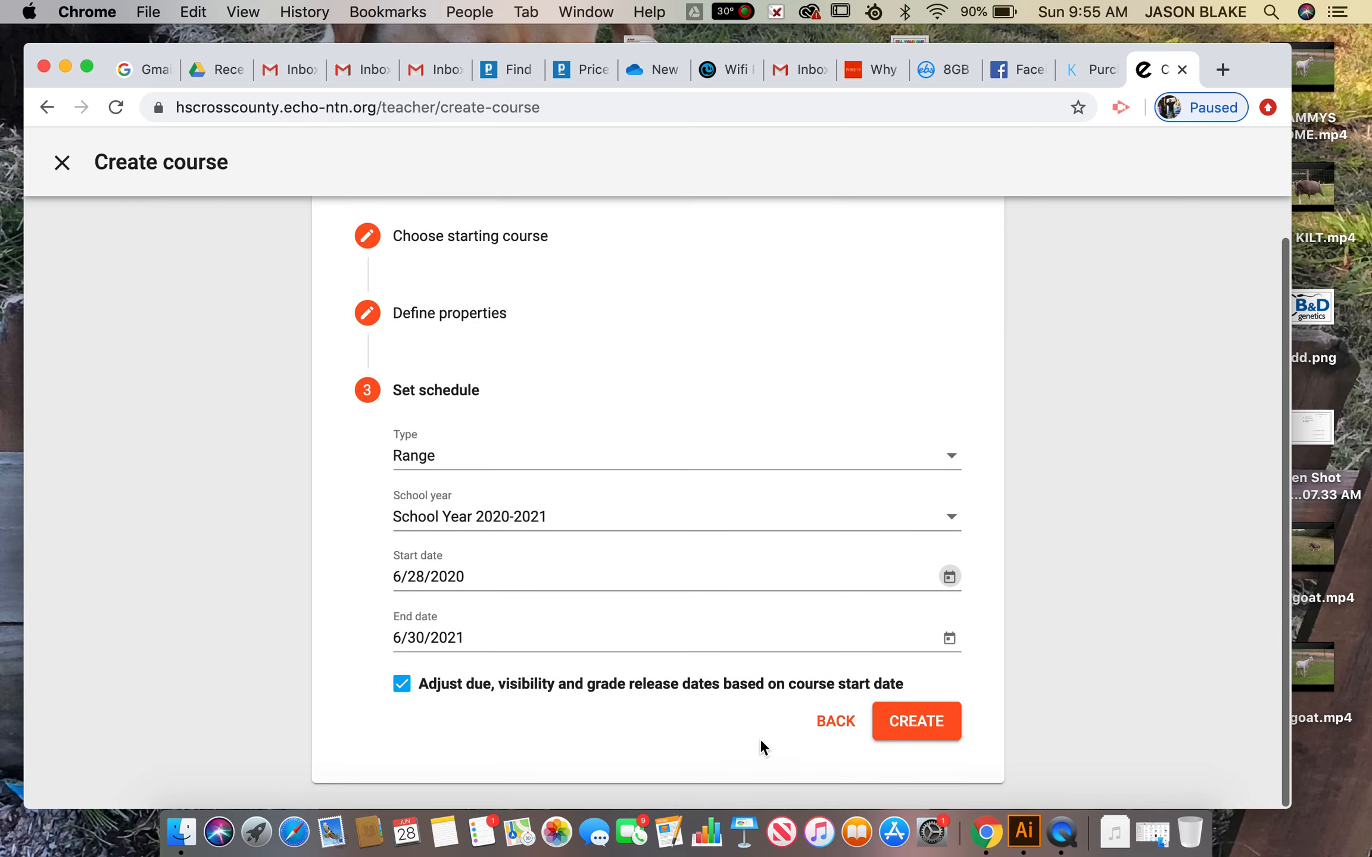
left_click(934, 722)
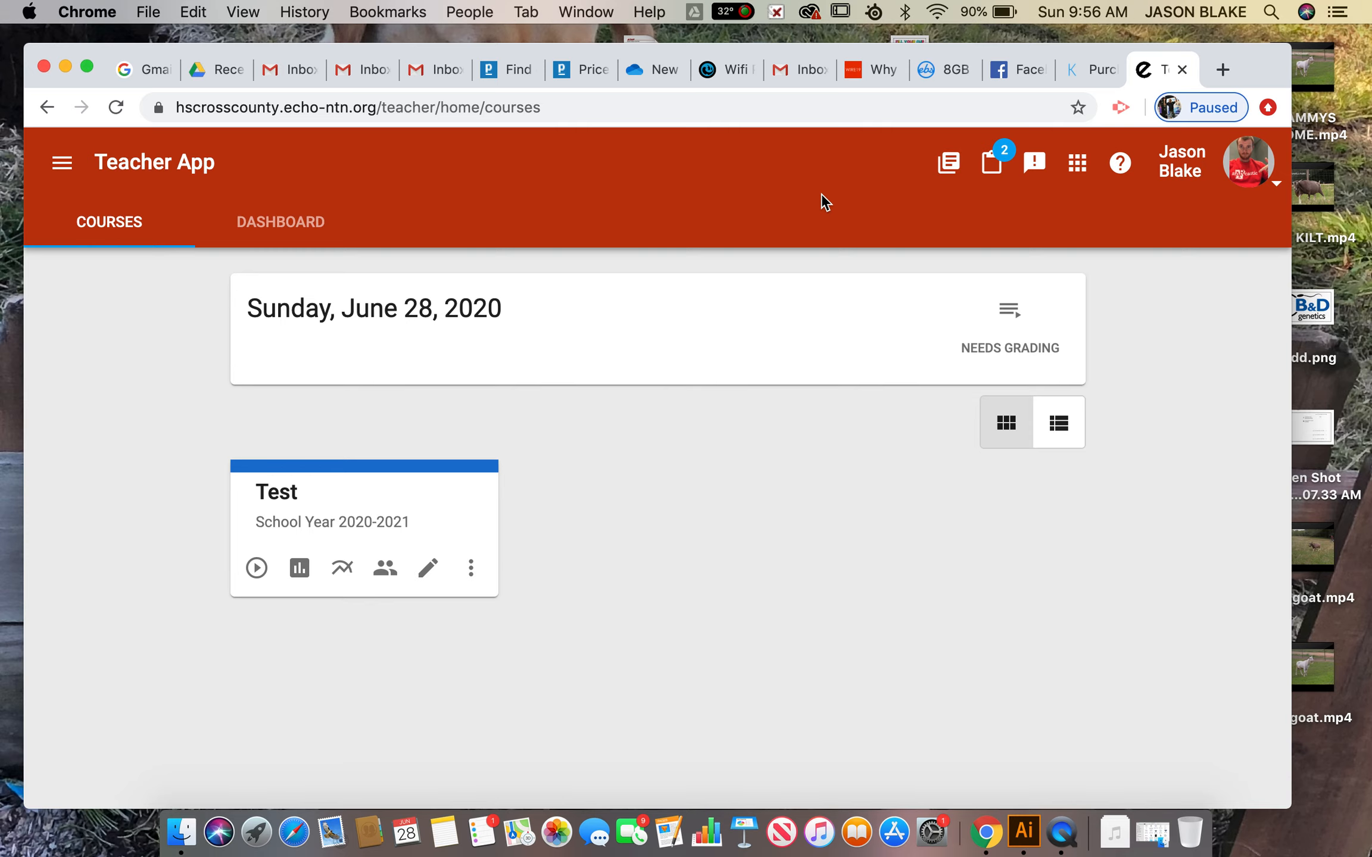
Start creating another course, using the option to copy from your domain
left_click(957, 156)
left_click(995, 267)
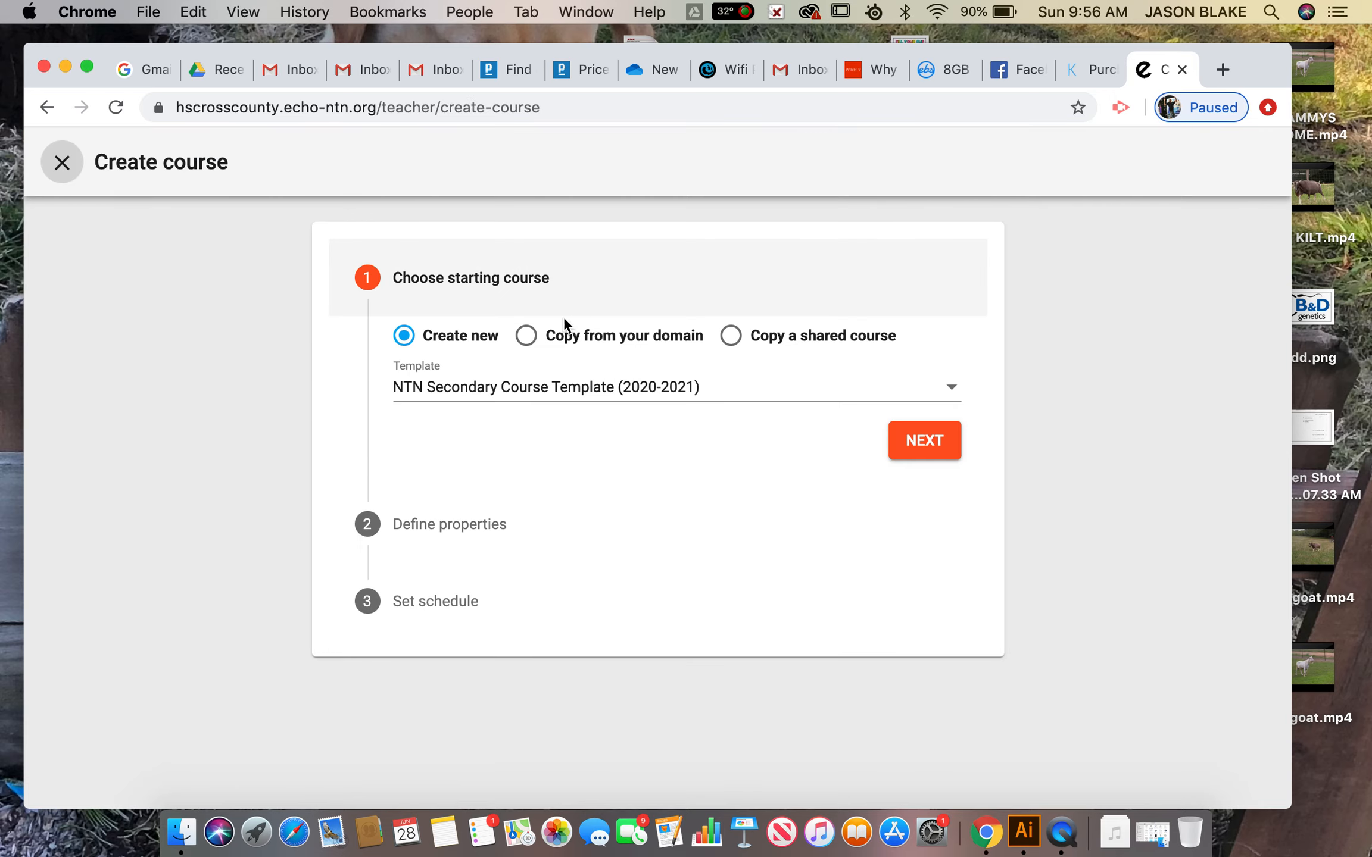
left_click(526, 336)
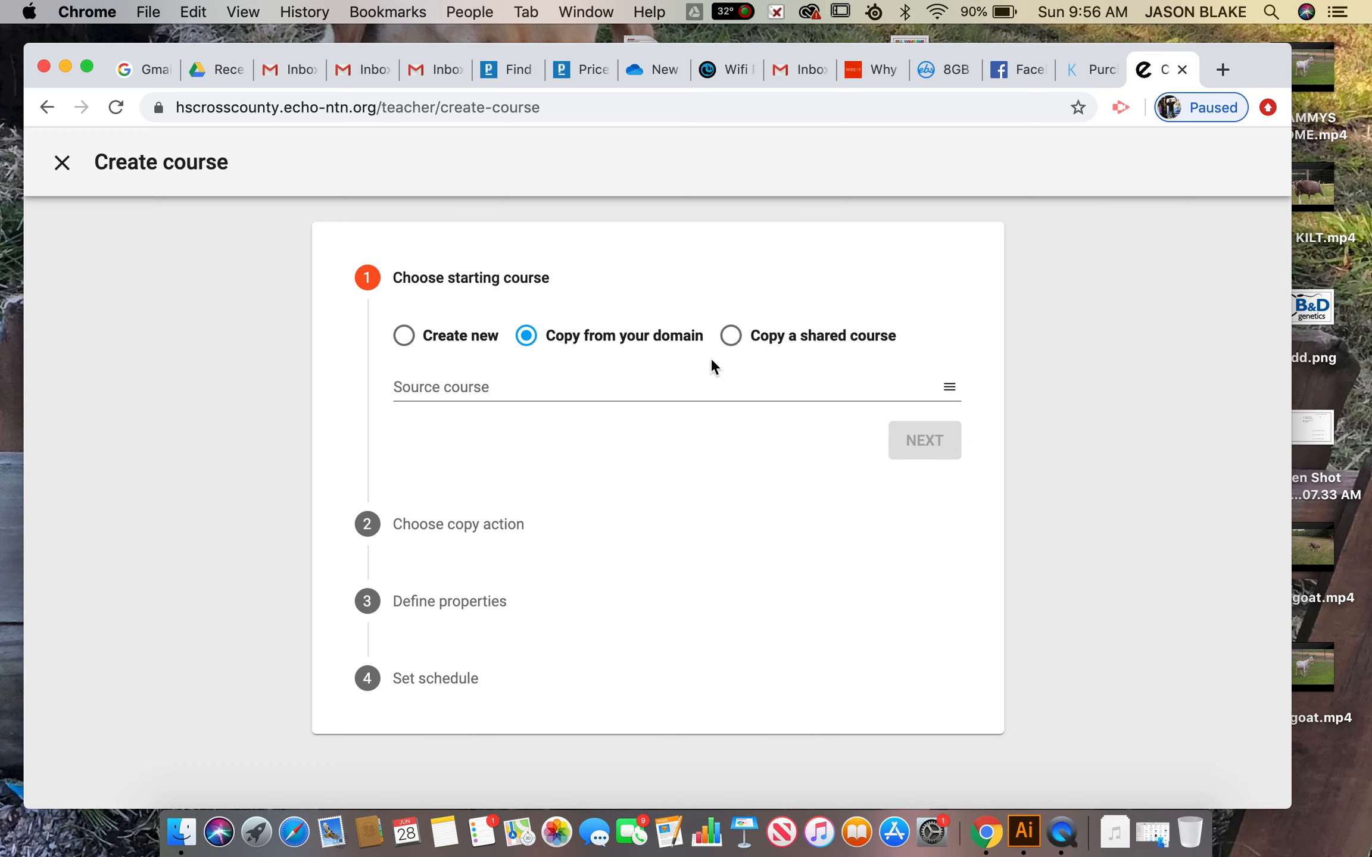
Search for EAST with inactive courses included and use EAST course 120233270 as the source course
left_click(950, 387)
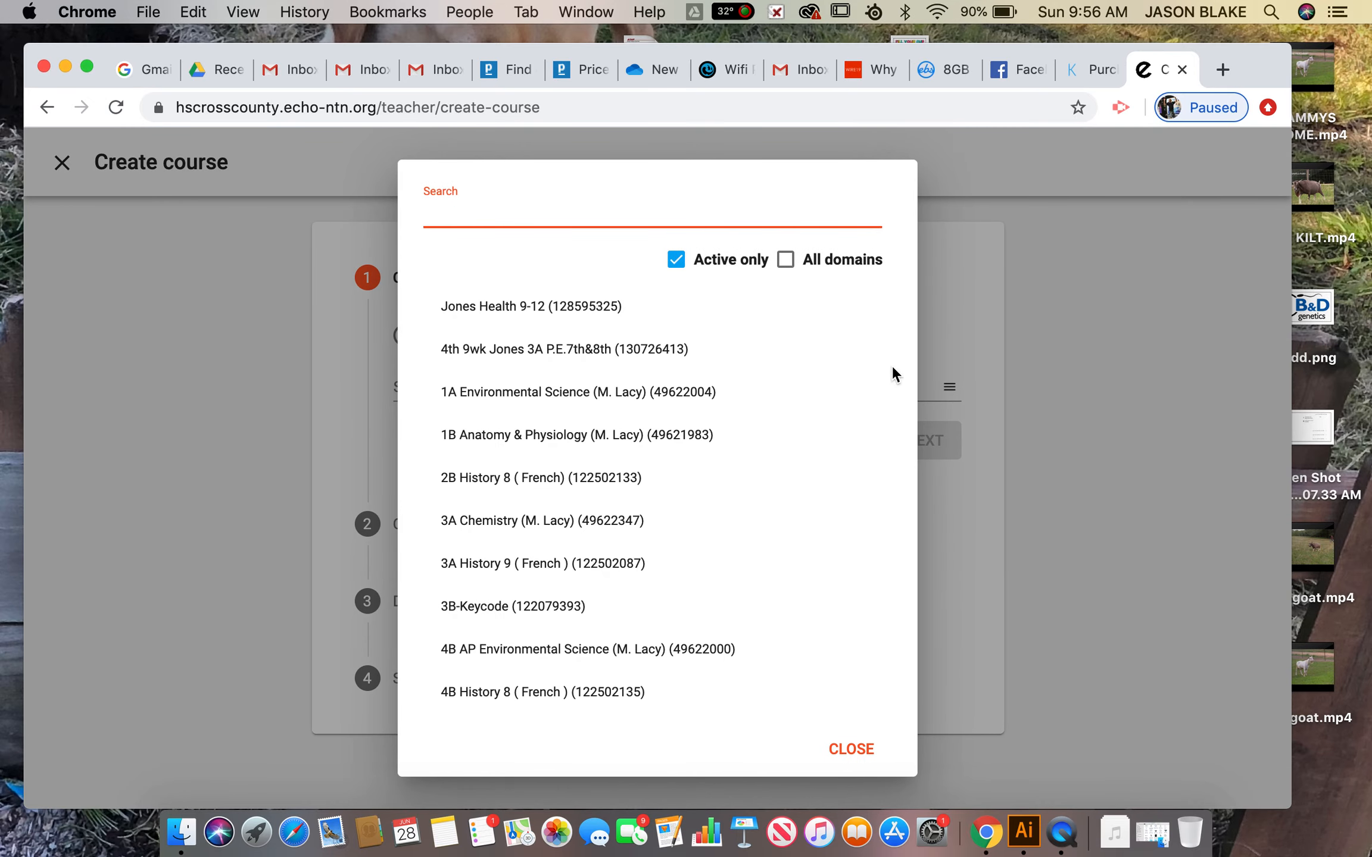
left_click(676, 262)
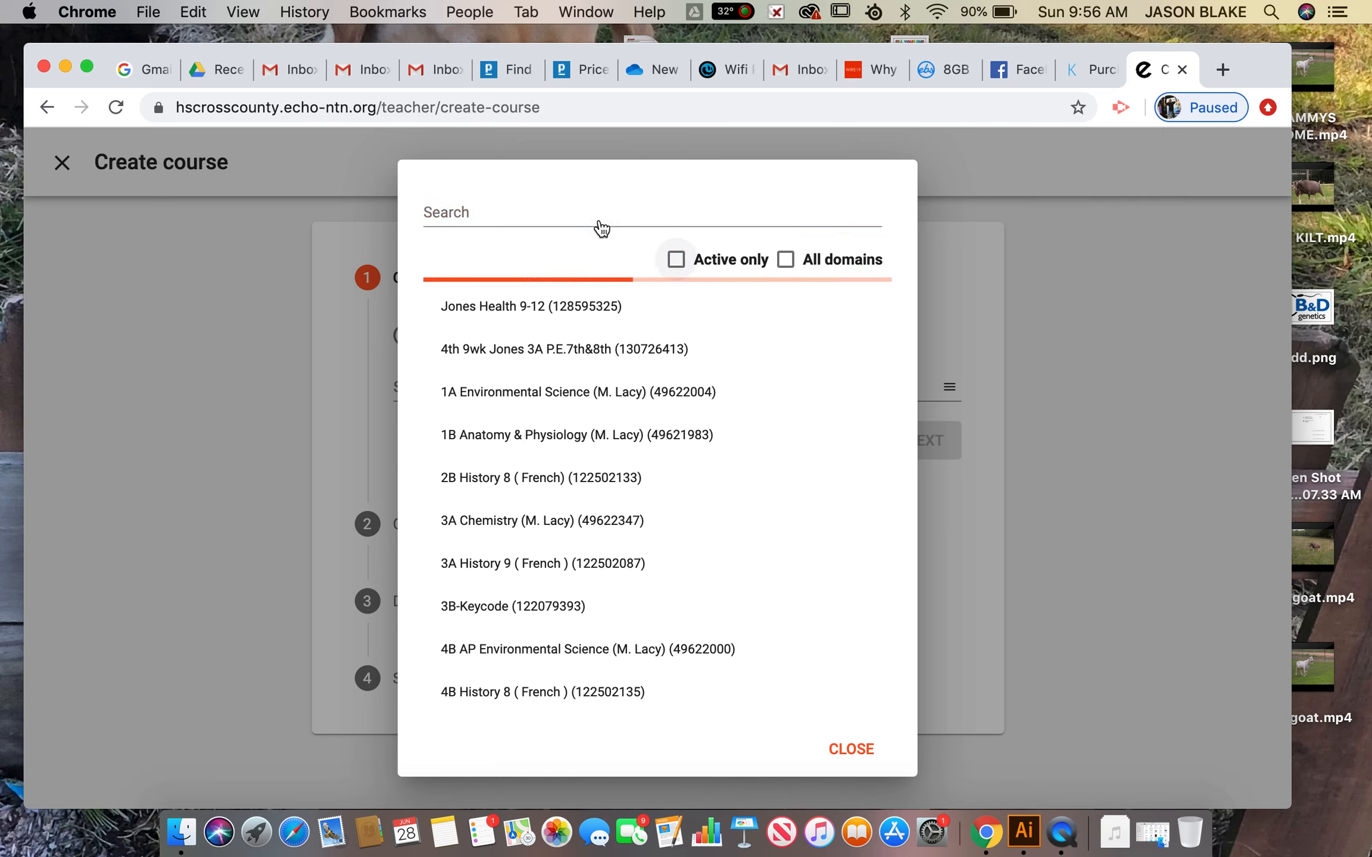
left_click(577, 209)
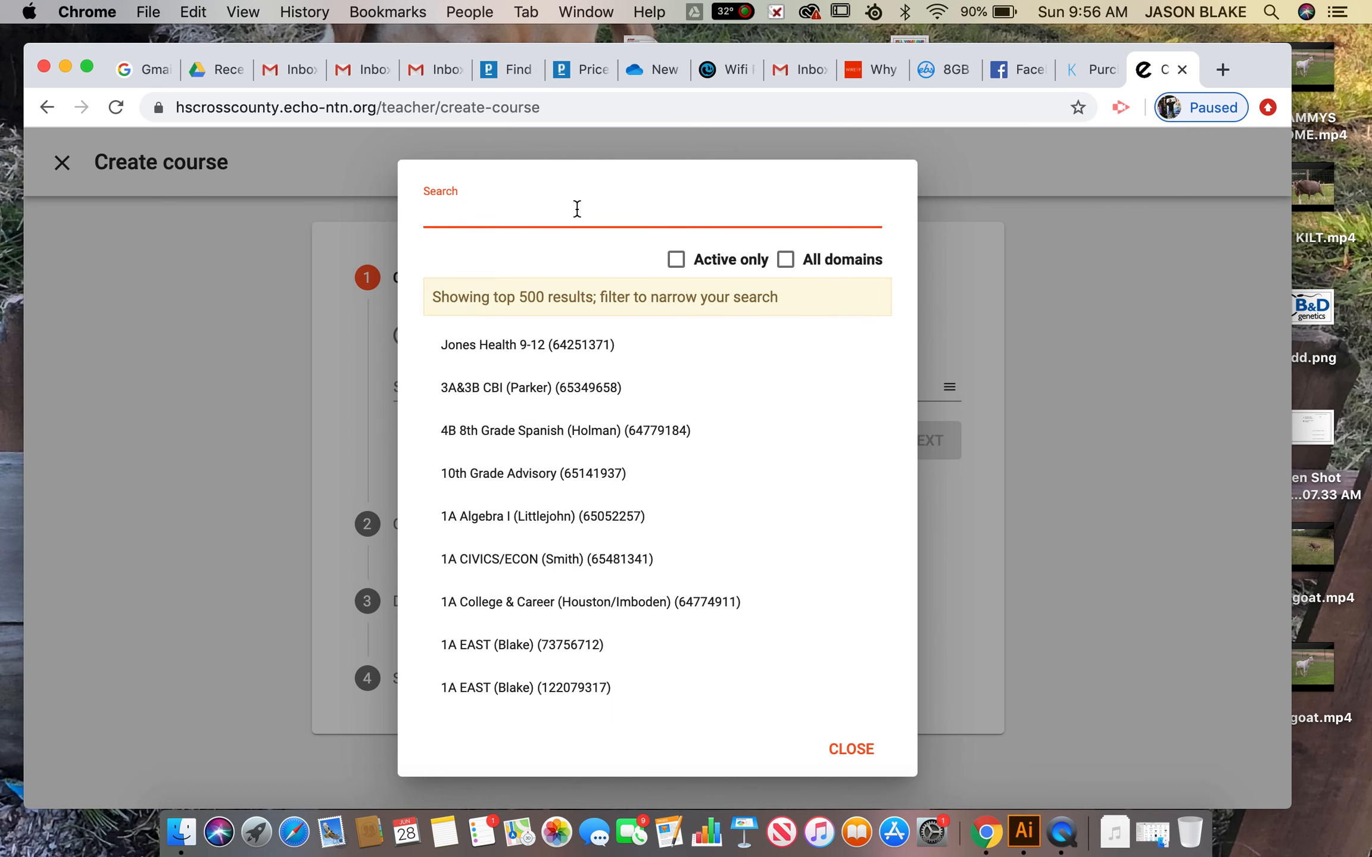
type("EAST")
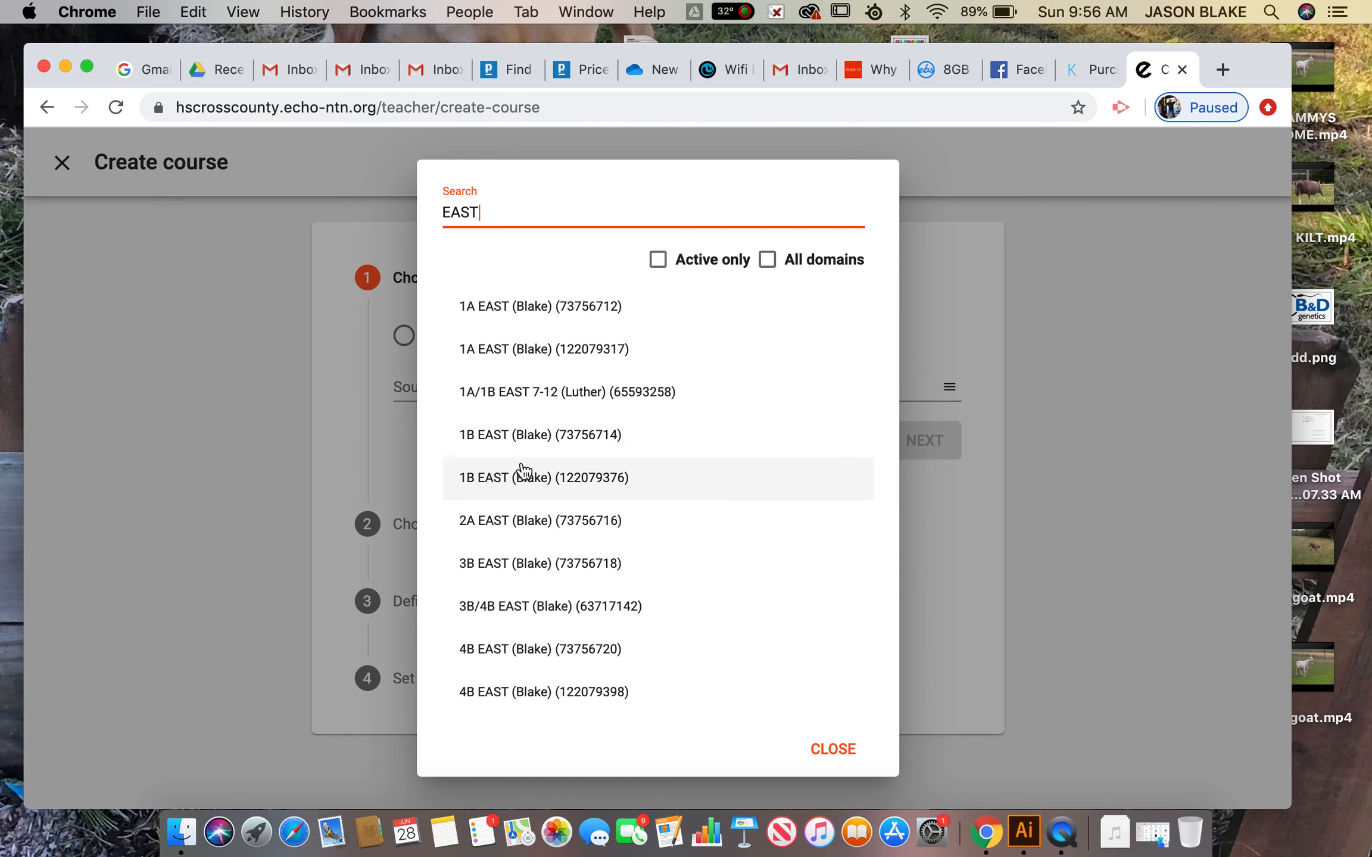
scroll(524, 471, "down", 1)
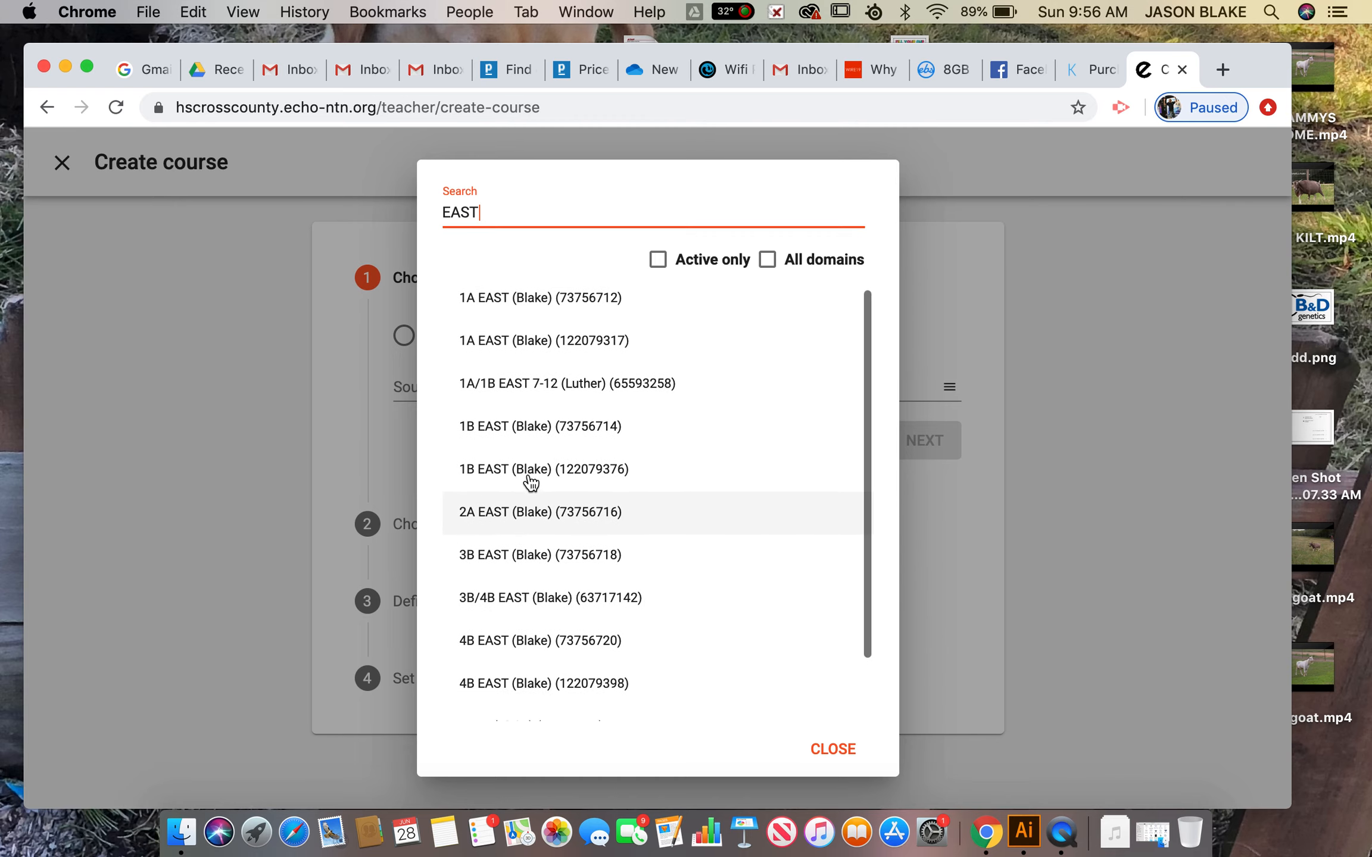
scroll(530, 481, "up", 1)
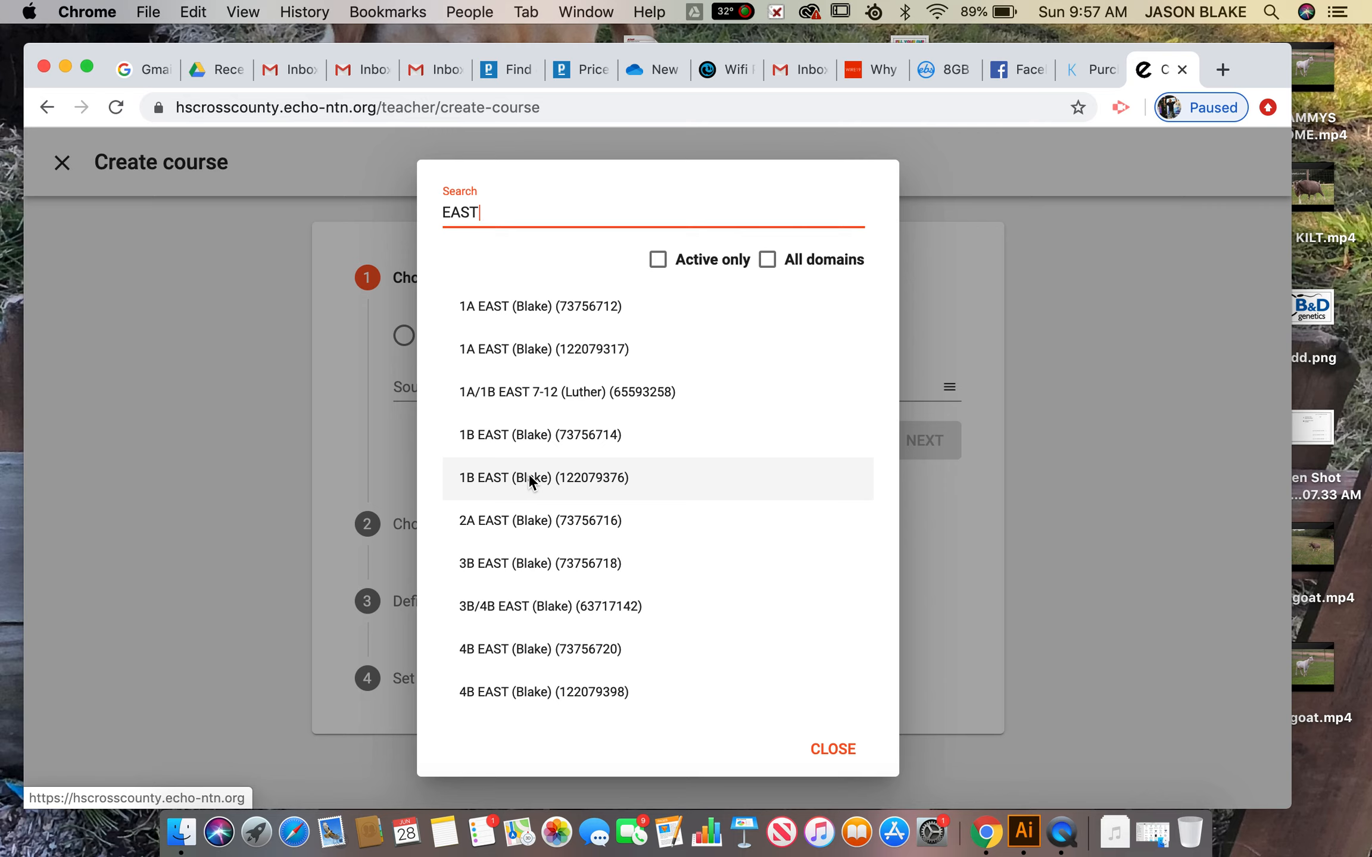
scroll(528, 474, "down", 2)
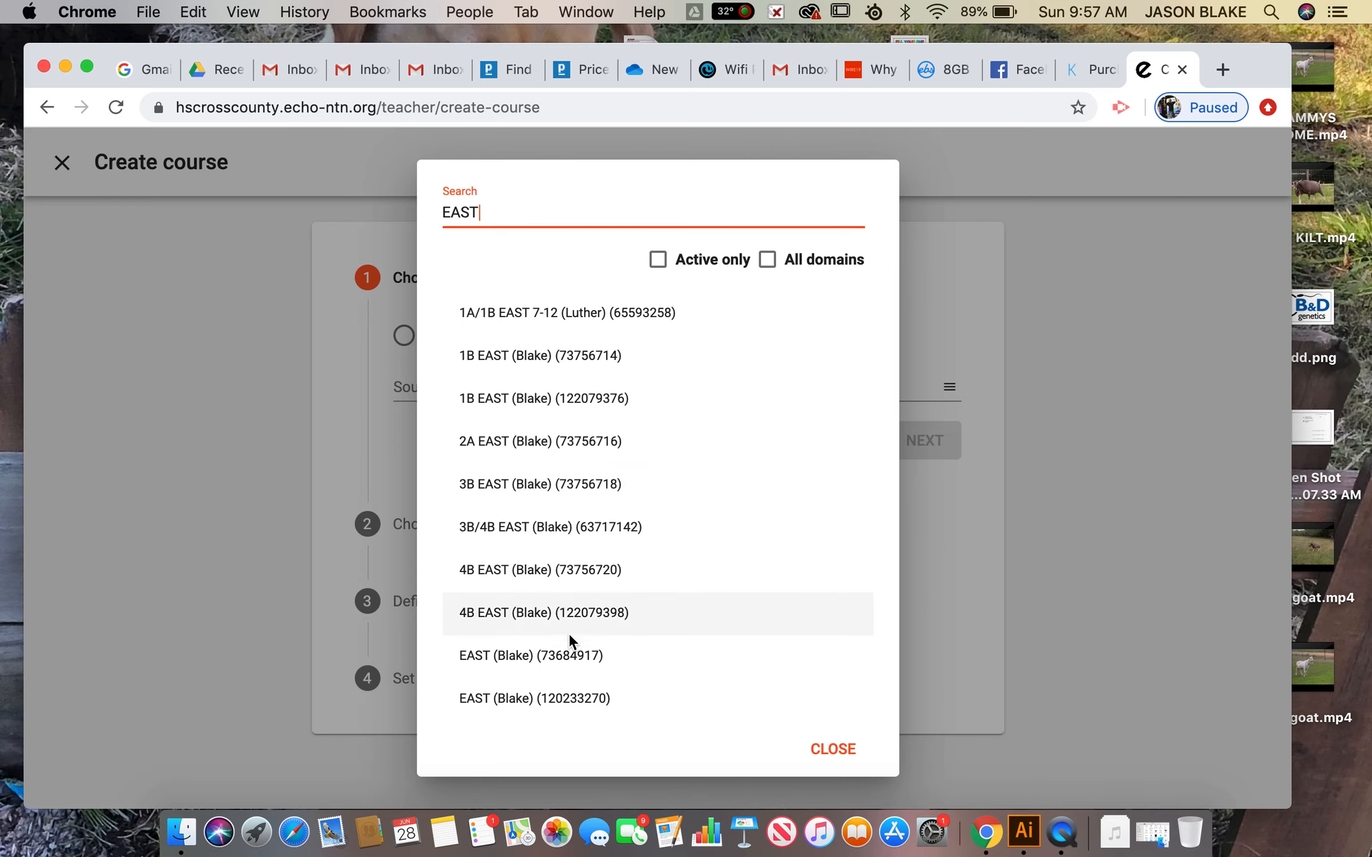
left_click(560, 701)
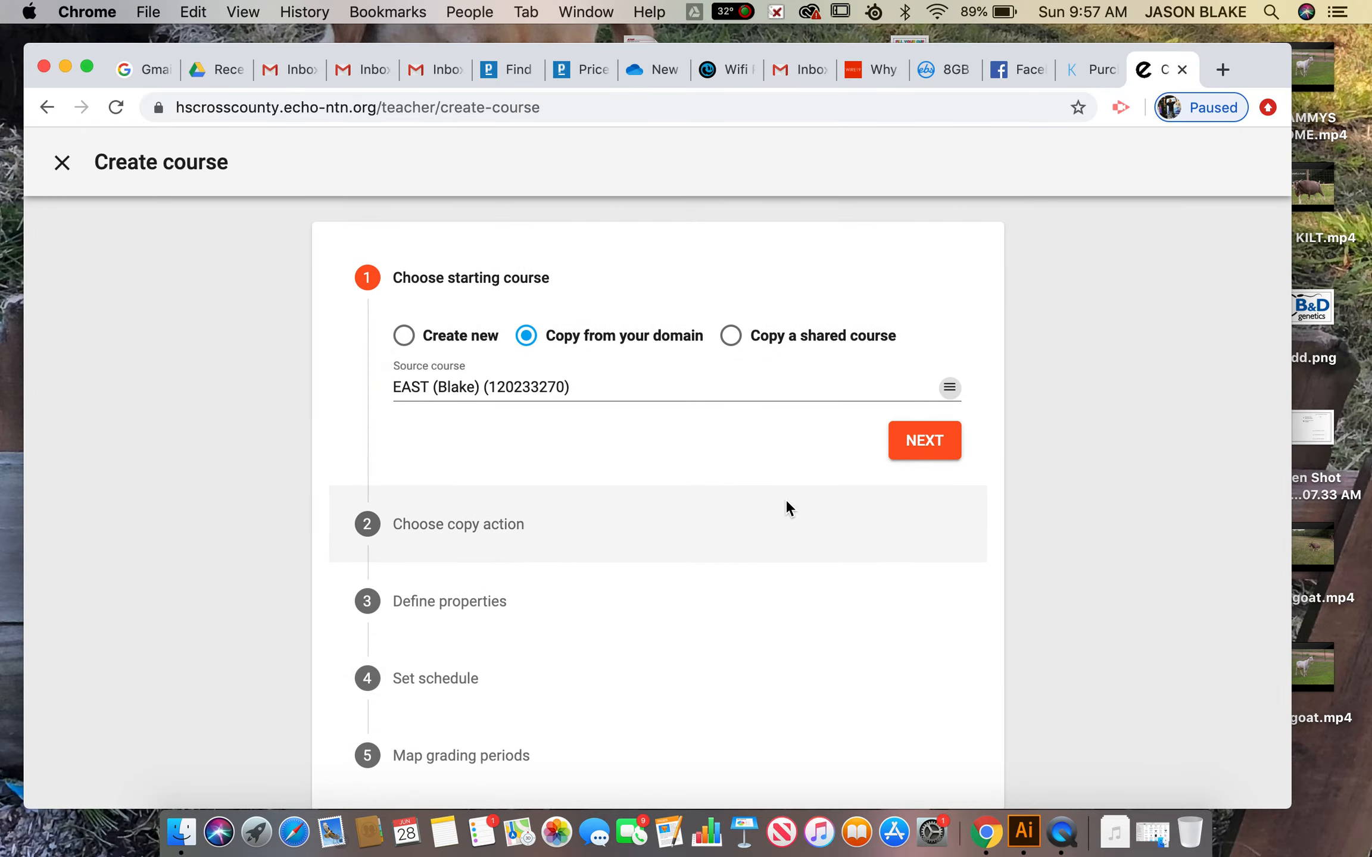
left_click(944, 440)
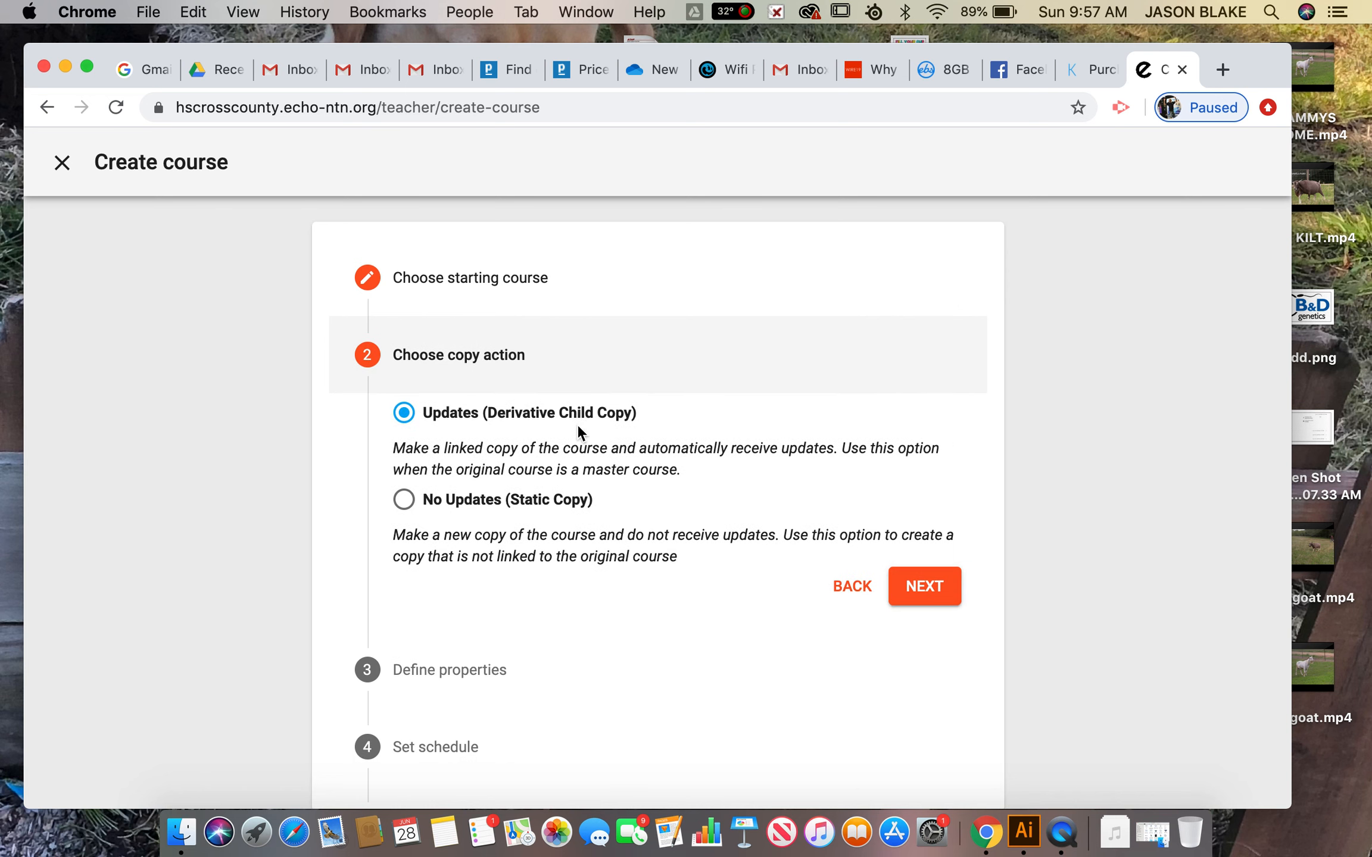
Set the copy action to No Updates (Static Copy) and accept the copied course's existing title and Owner role
left_click(467, 509)
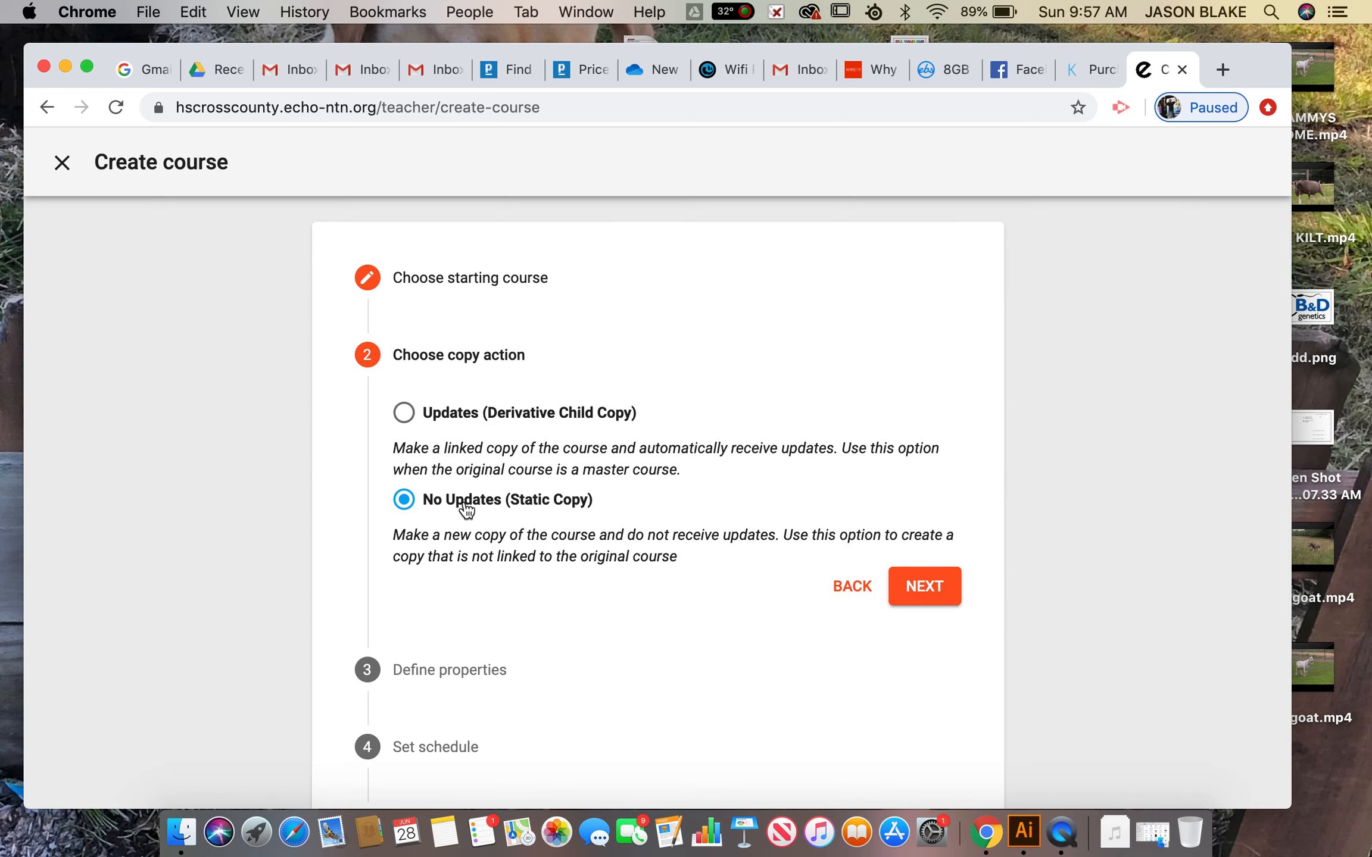
left_click(923, 582)
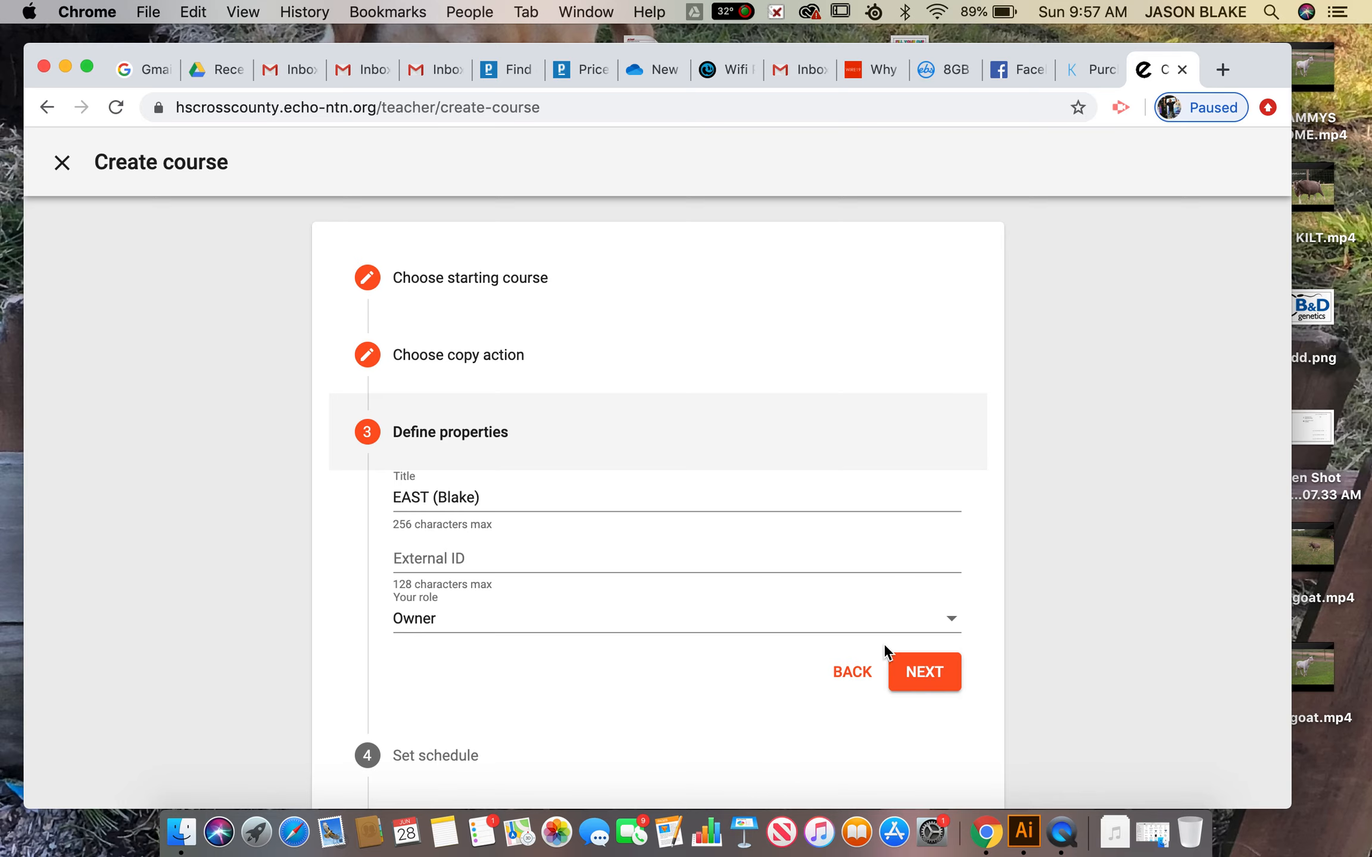
left_click(957, 675)
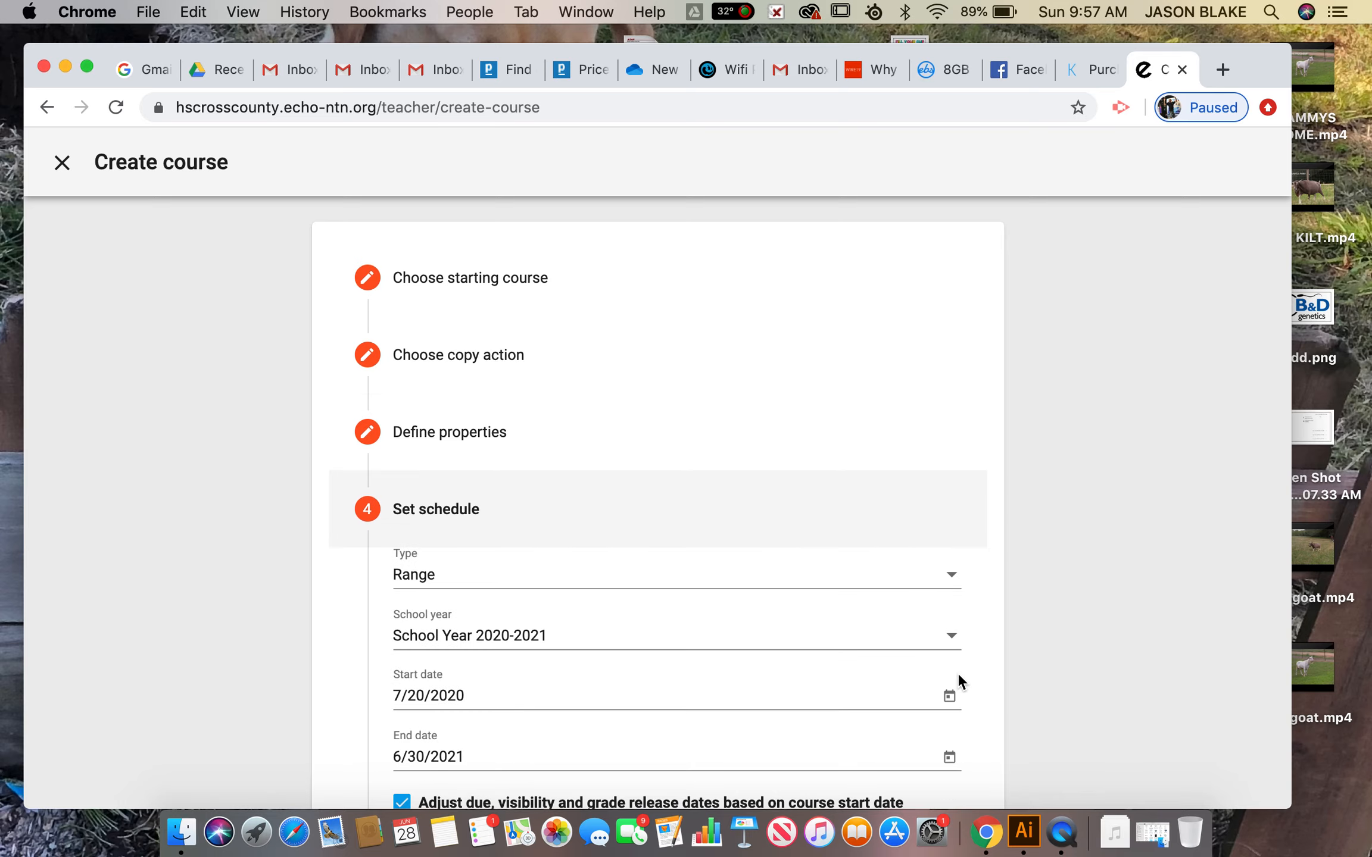
Set the copied course's start date to 6/28/2020 and create it with the default grading period mapping
scroll(911, 506, "down", 1)
scroll(912, 512, "down", 3)
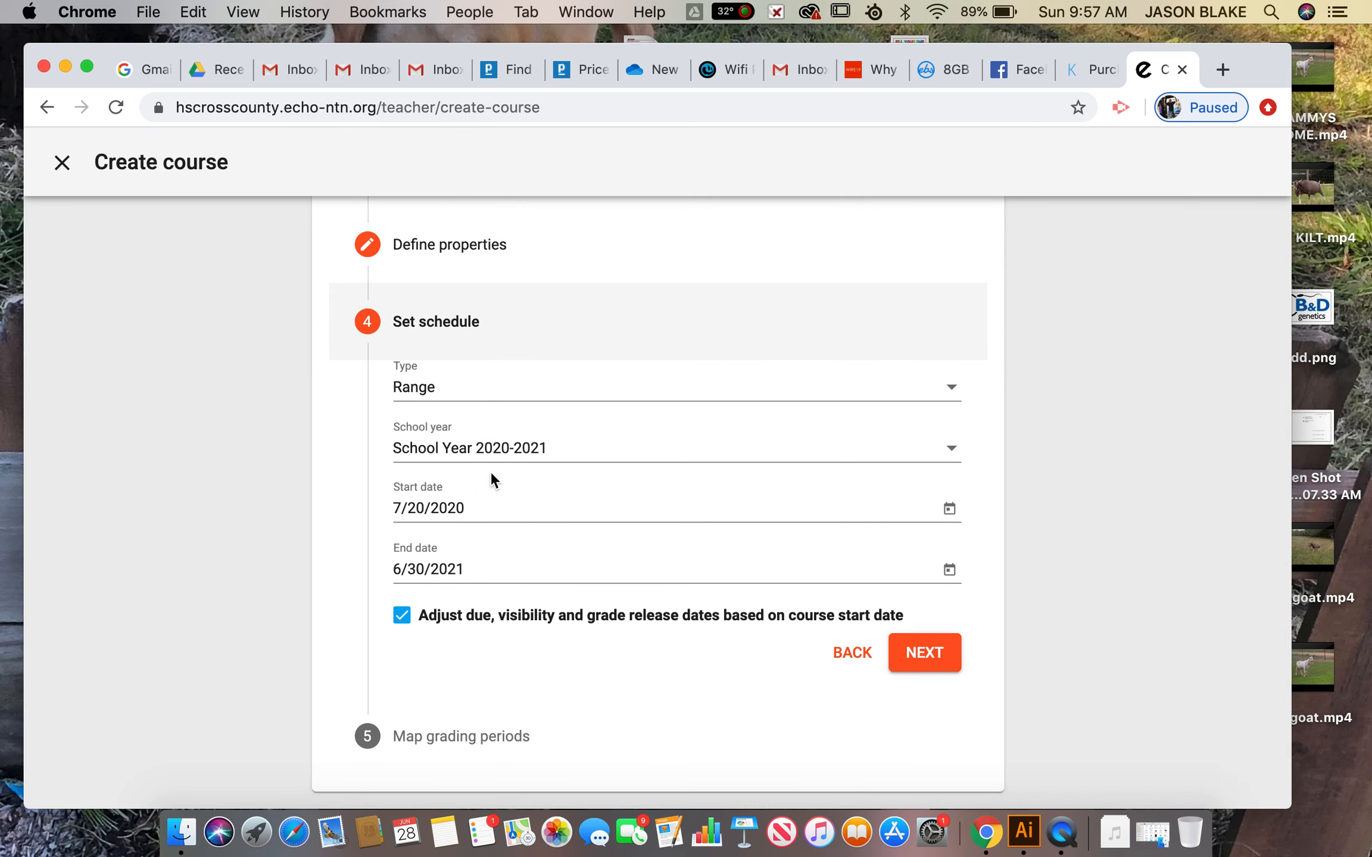
left_click(950, 510)
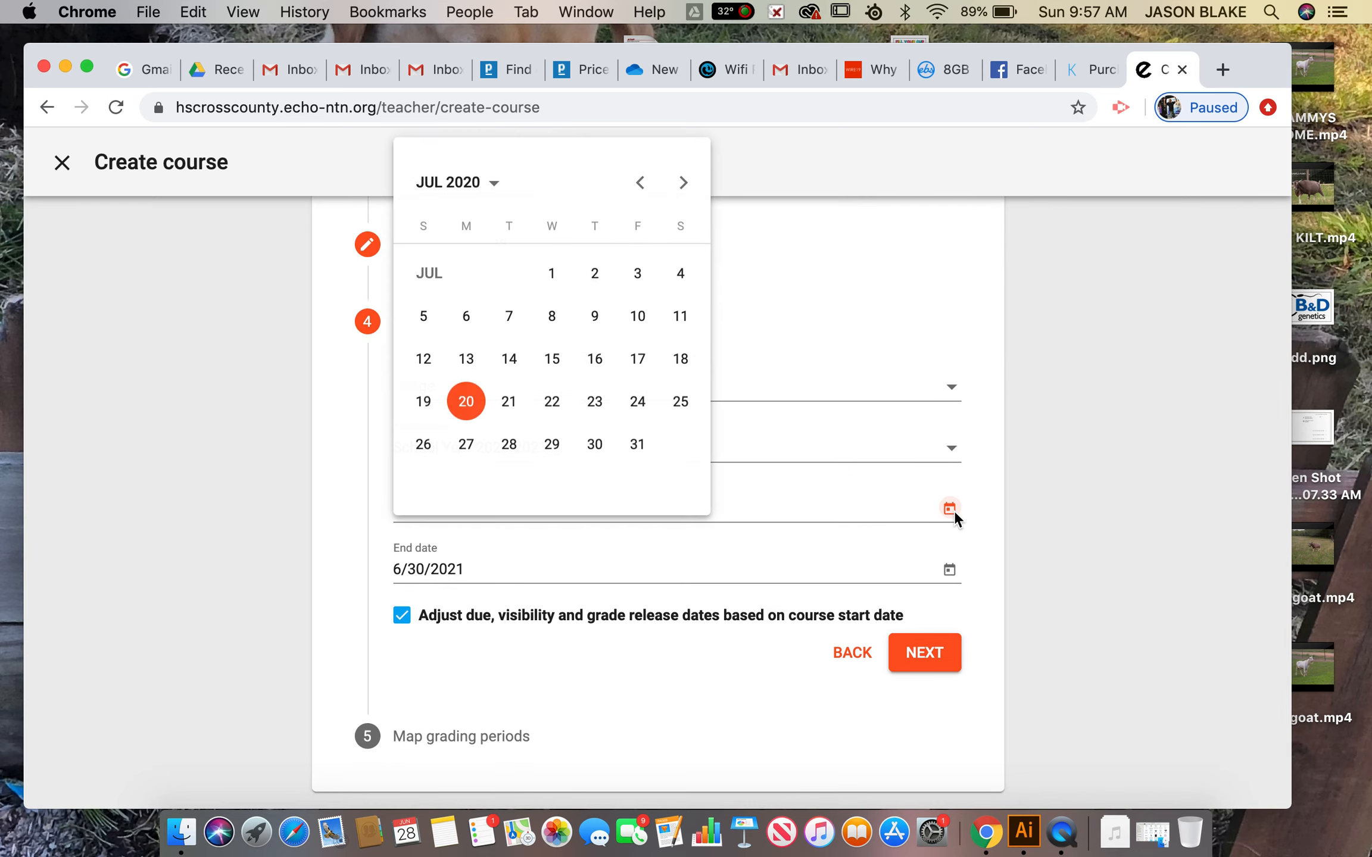
left_click(640, 182)
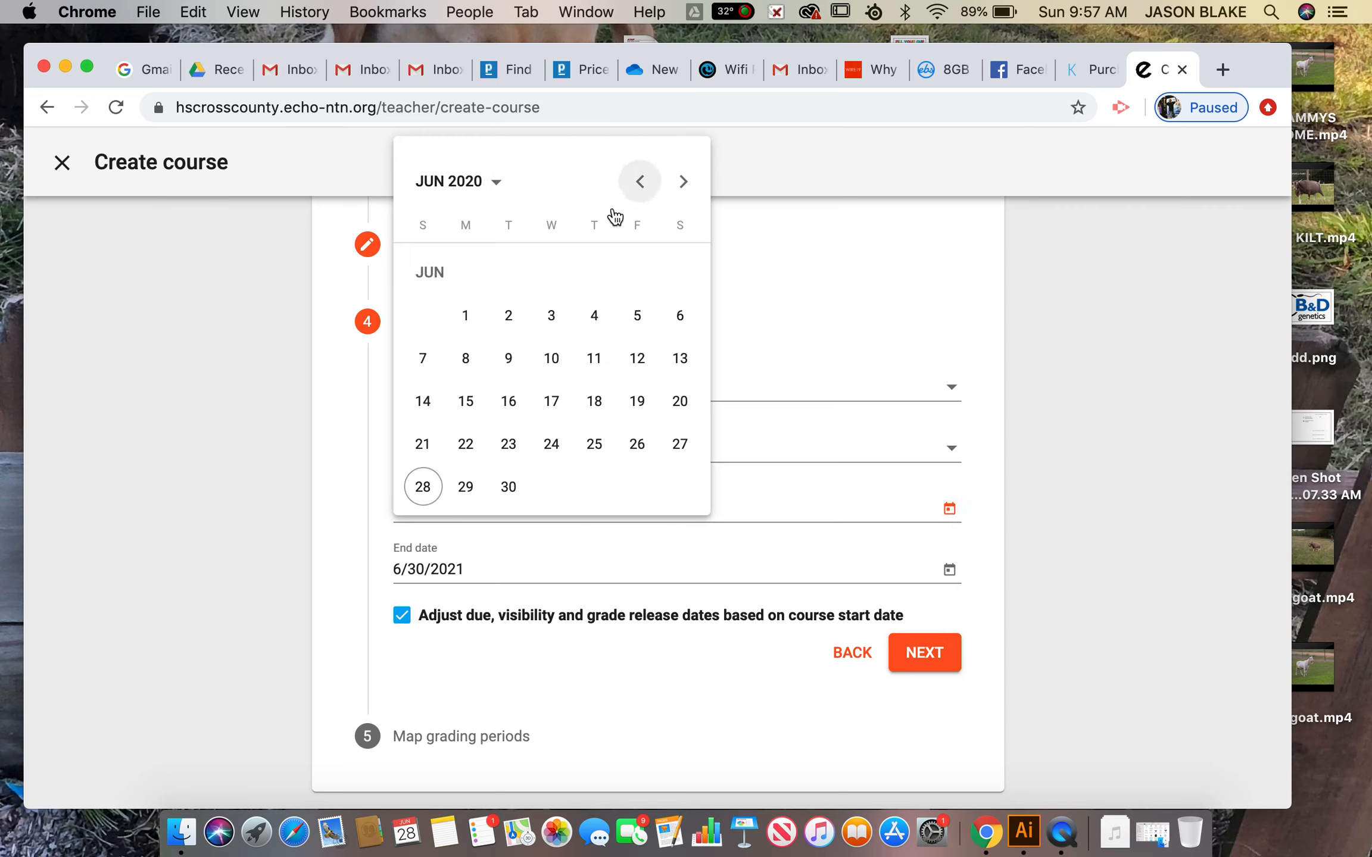
left_click(423, 486)
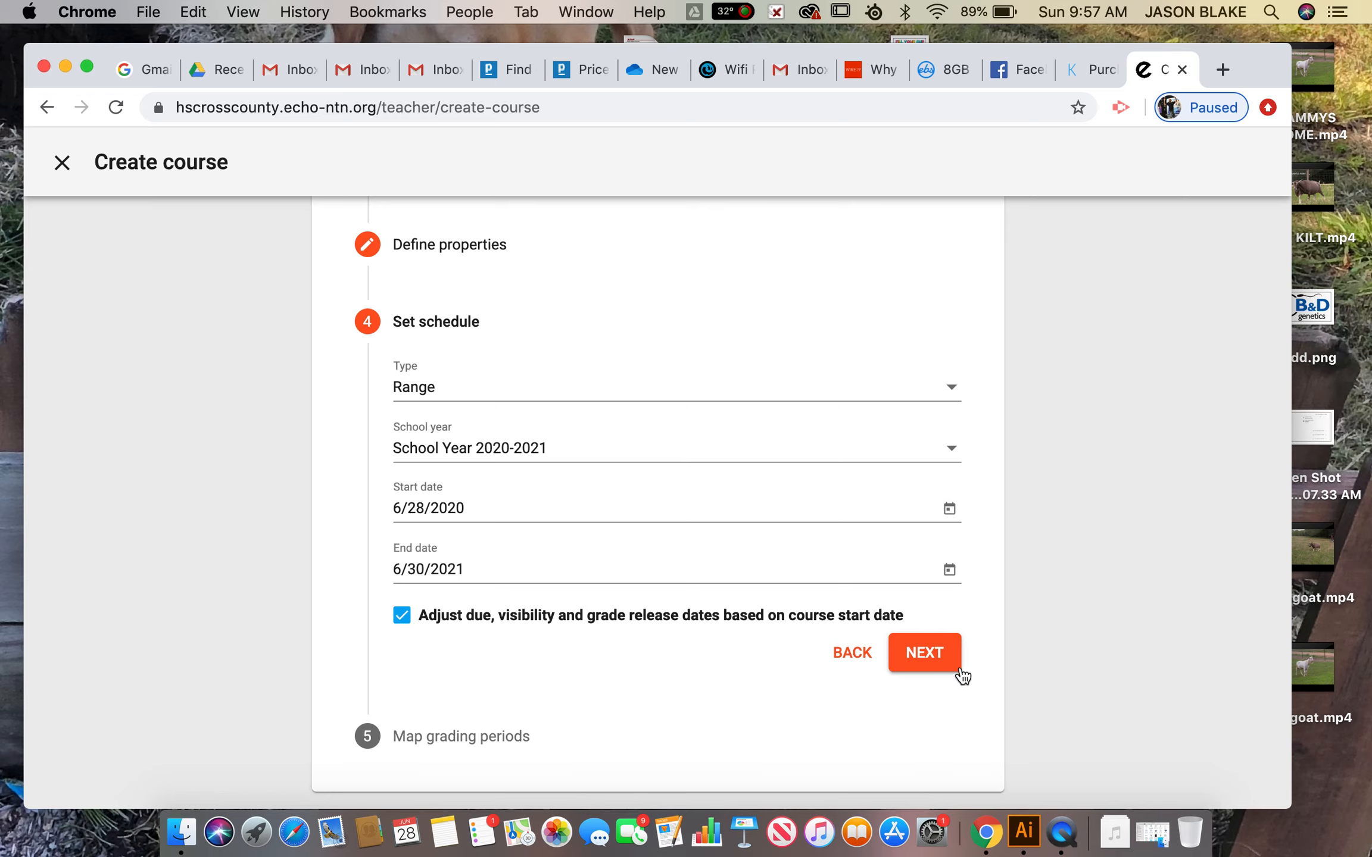
left_click(925, 653)
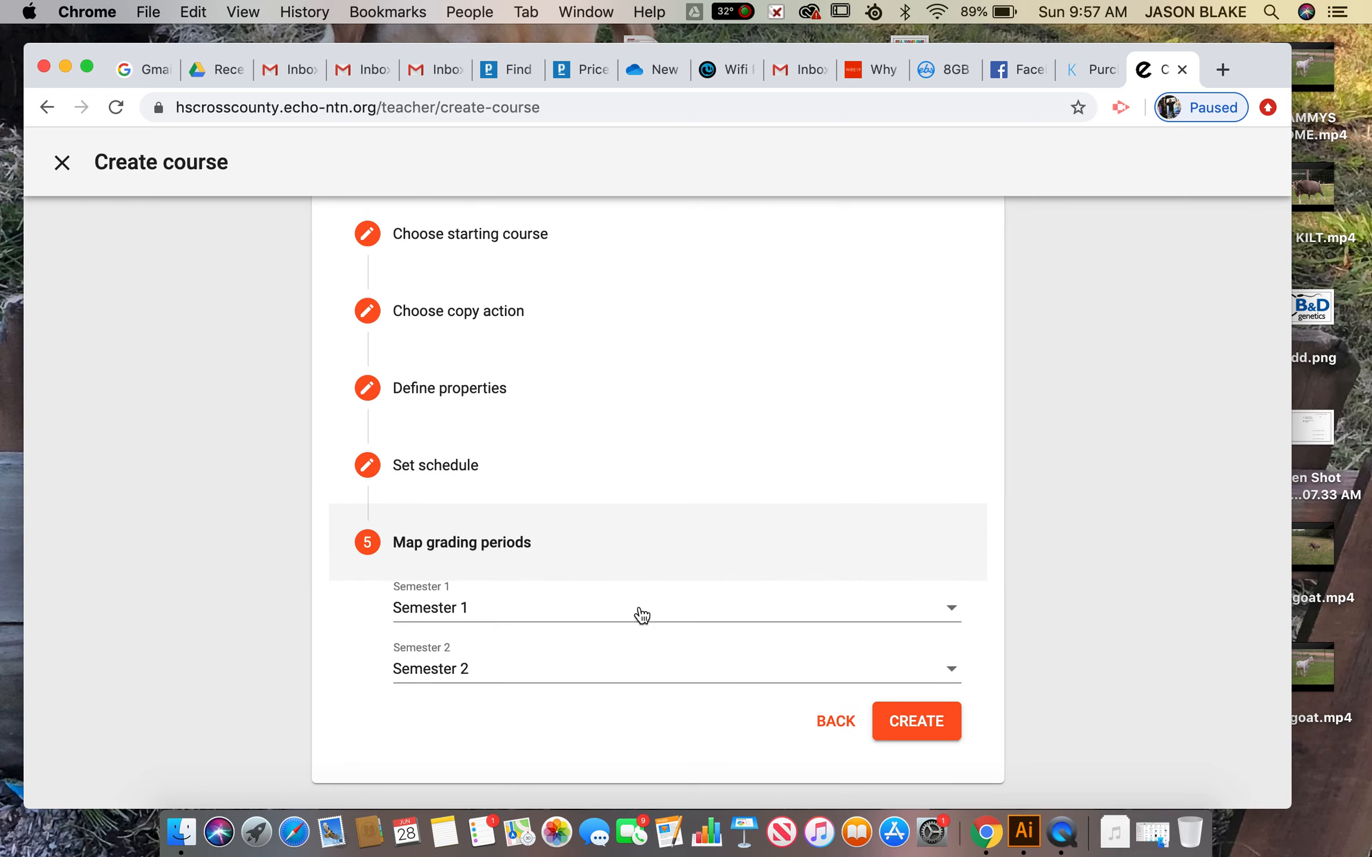
left_click(914, 732)
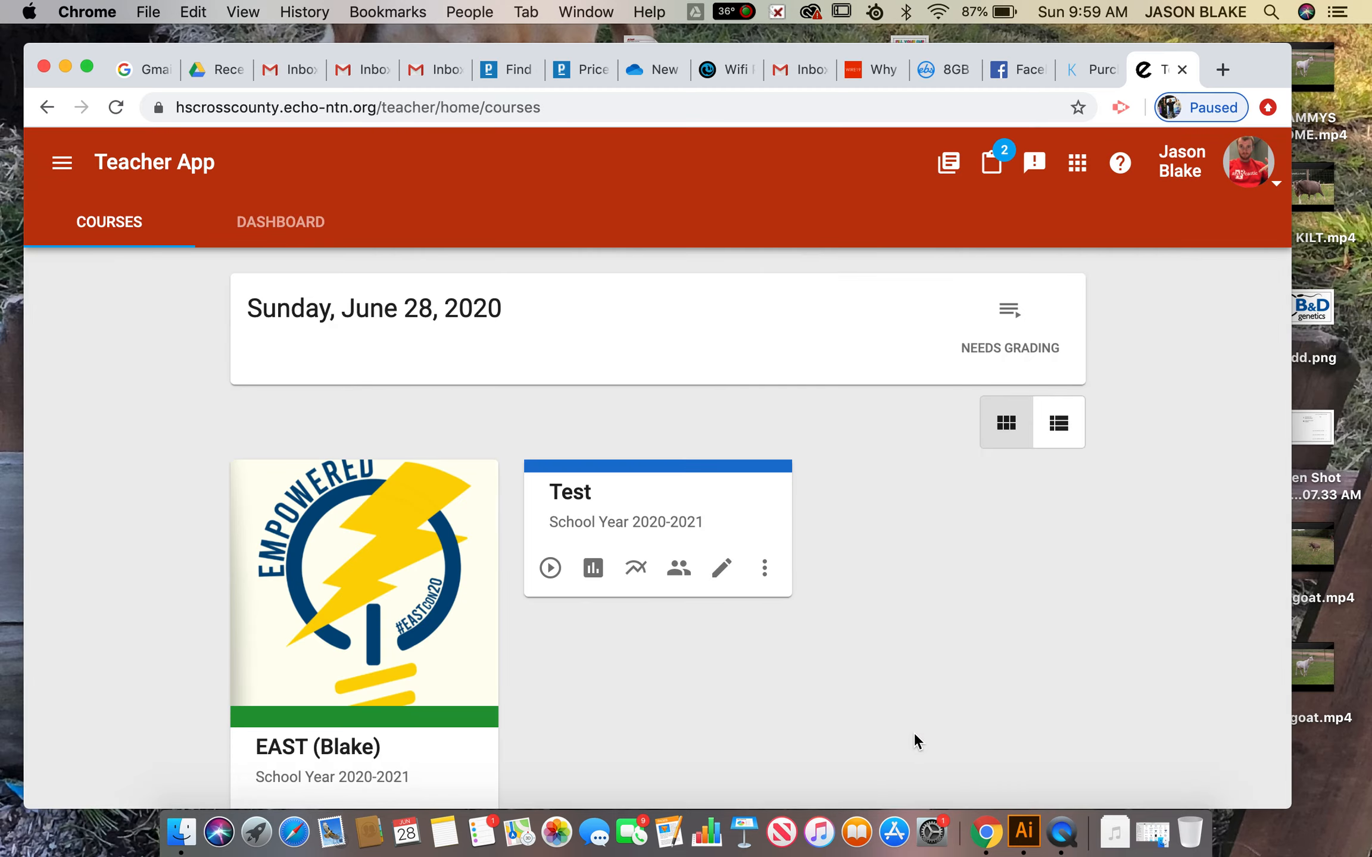
Start creating a third course and choose to copy it from your domain
scroll(594, 726, "down", 2)
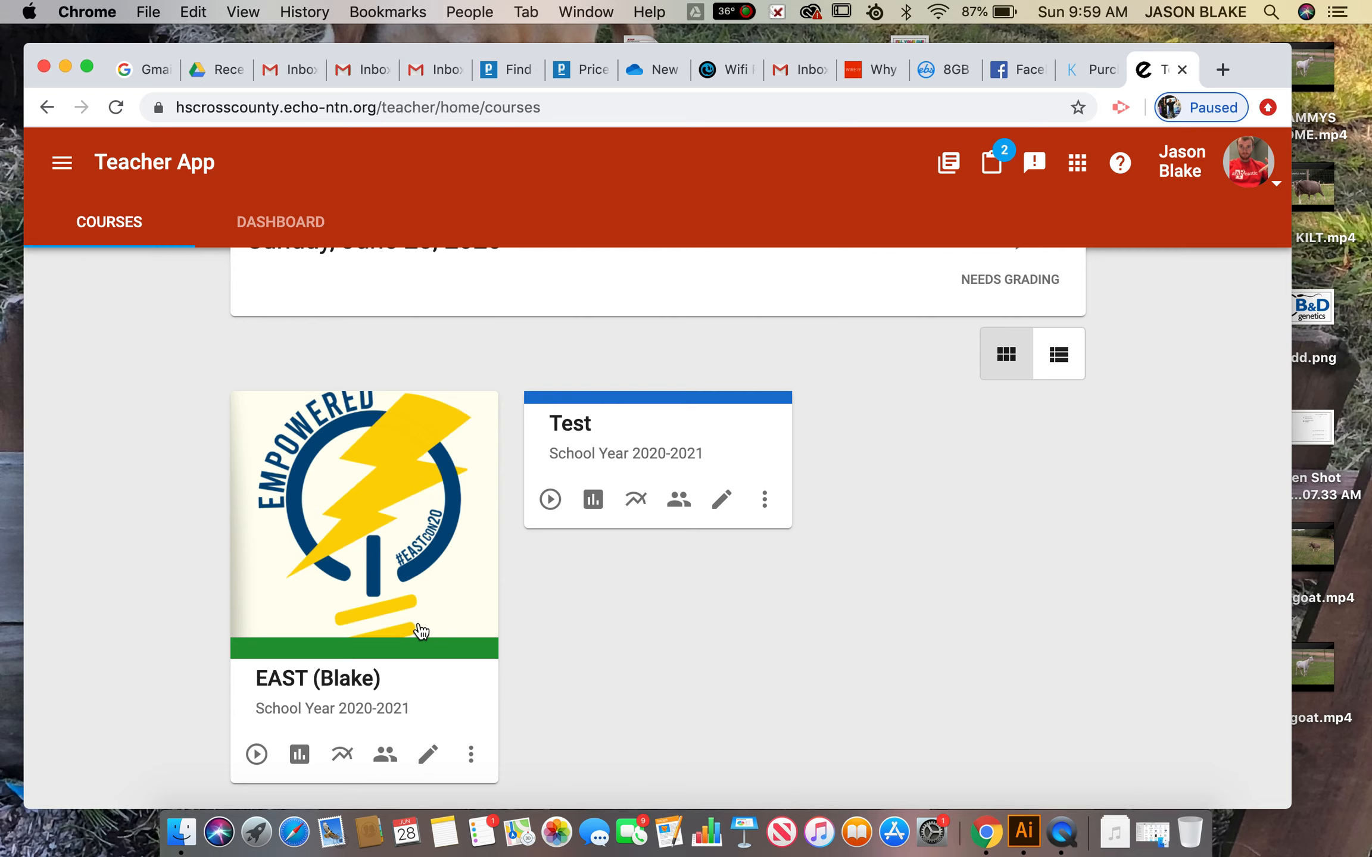
left_click(948, 164)
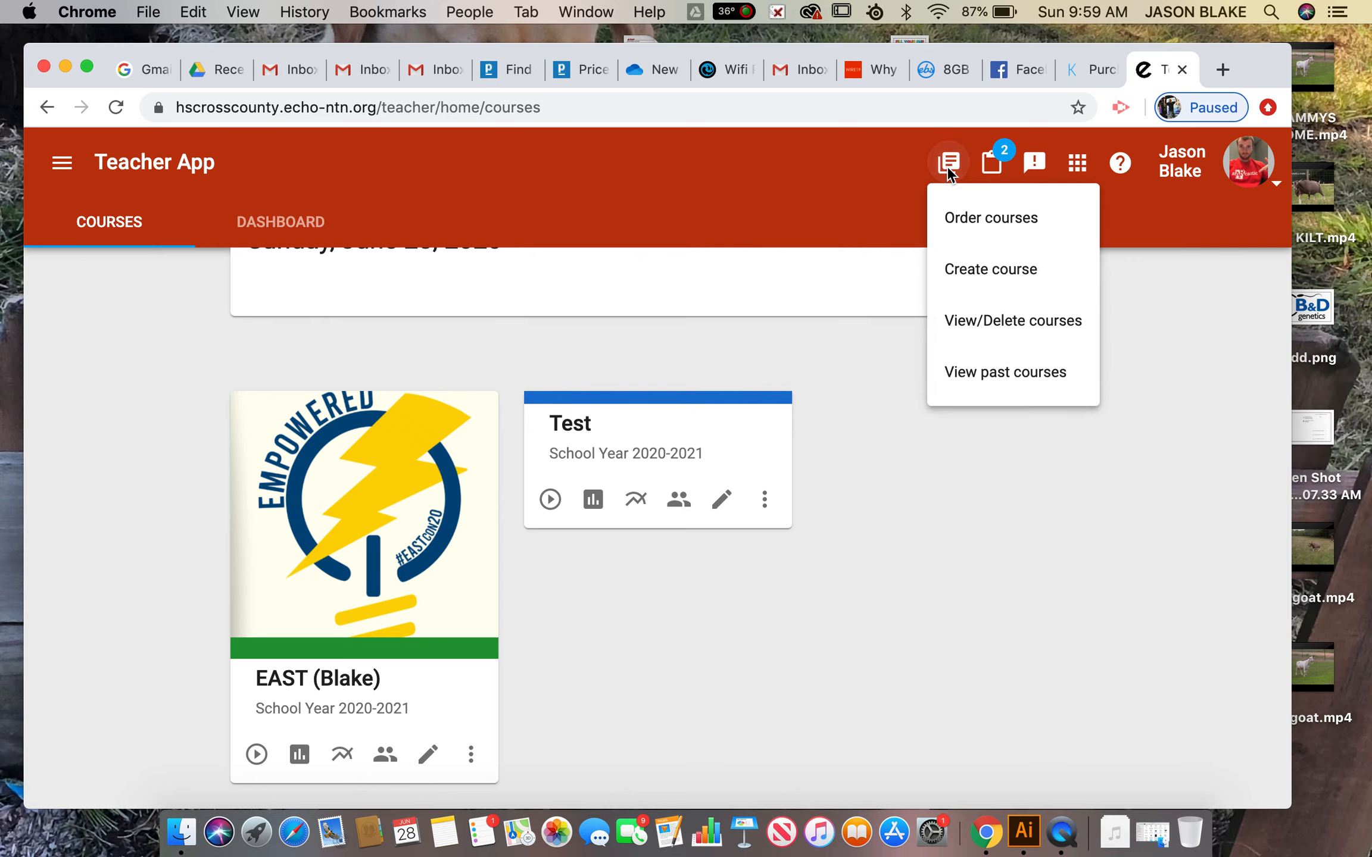
left_click(995, 275)
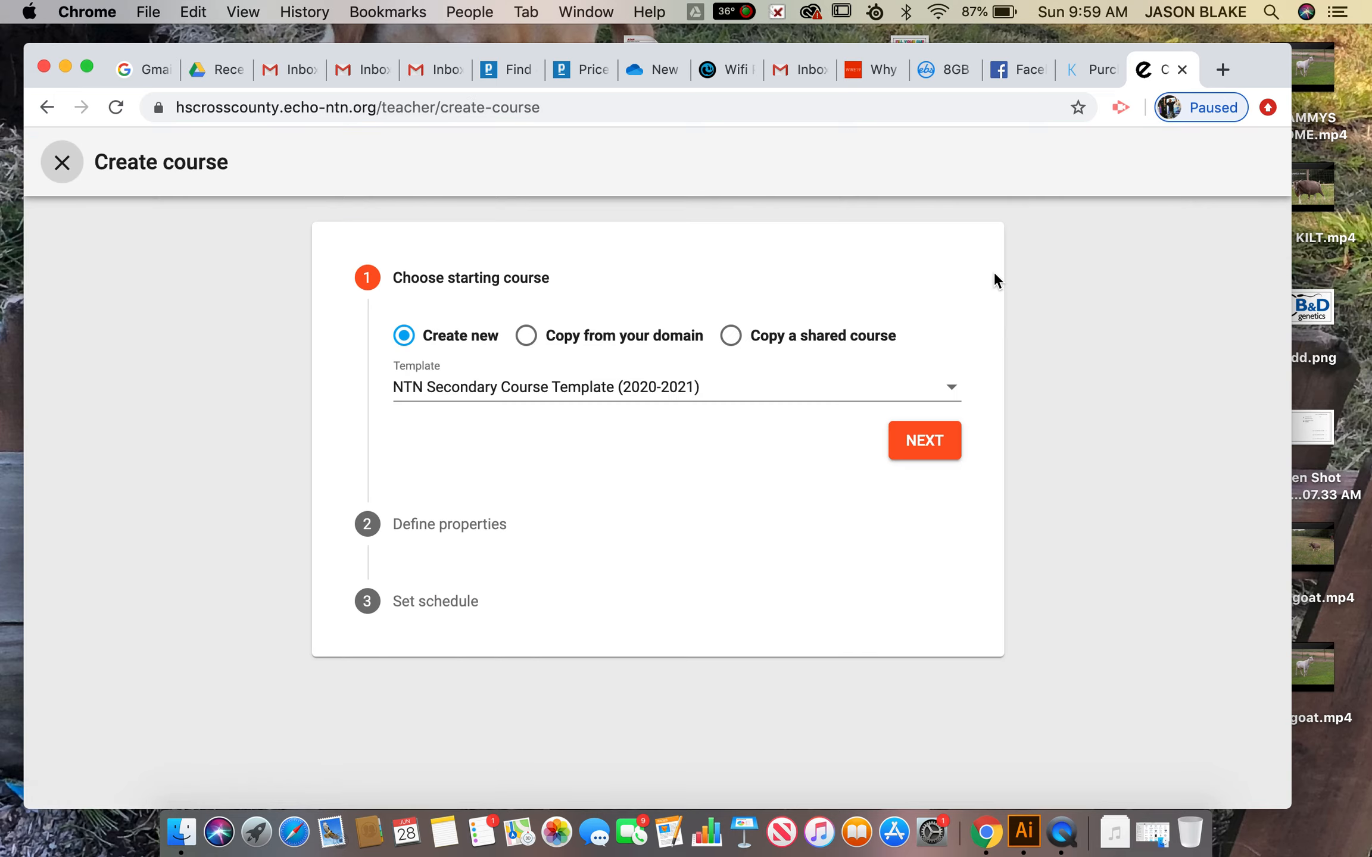
left_click(559, 337)
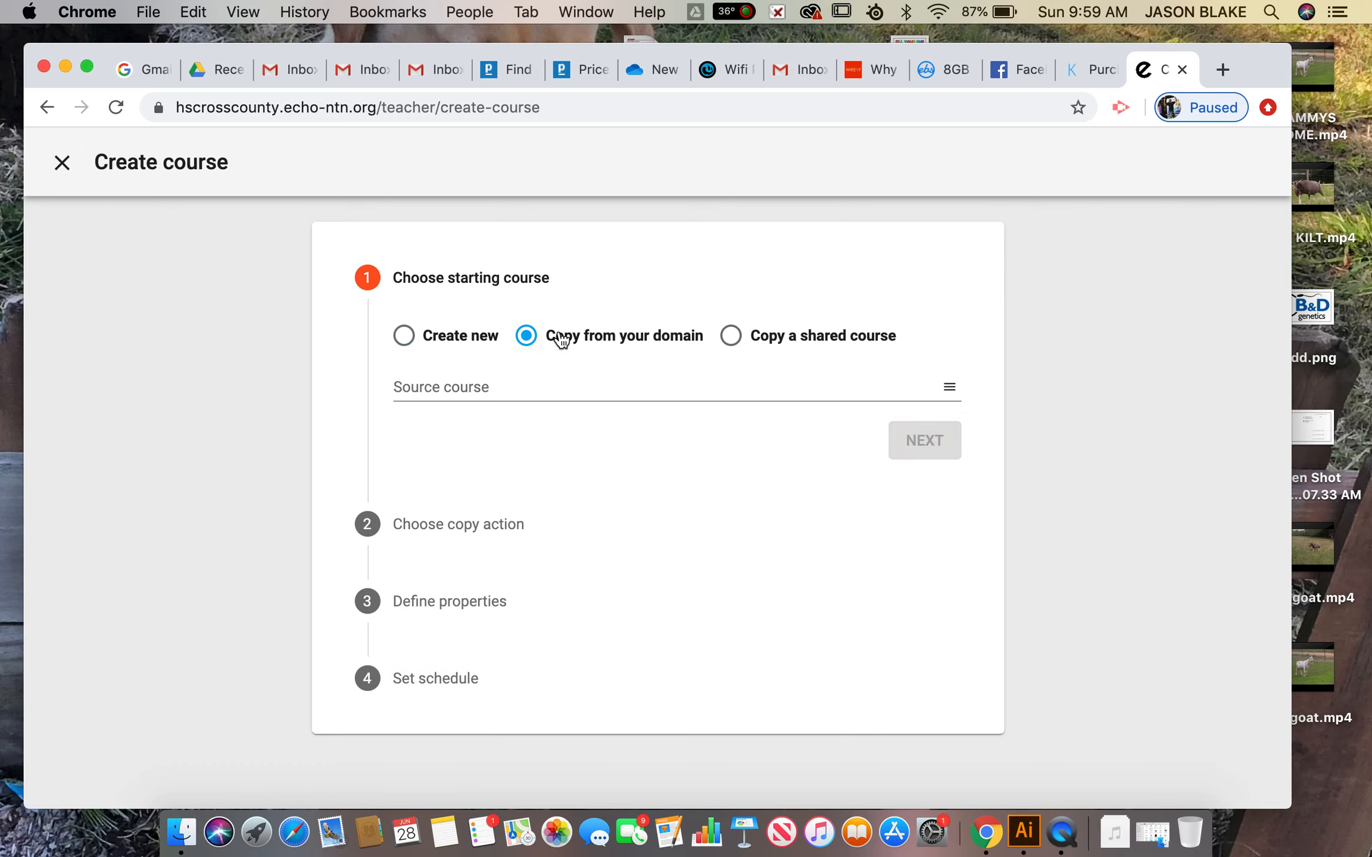
Search the domain's active courses for EAST and use EAST course 132831674 as the source course
left_click(961, 387)
left_click(623, 206)
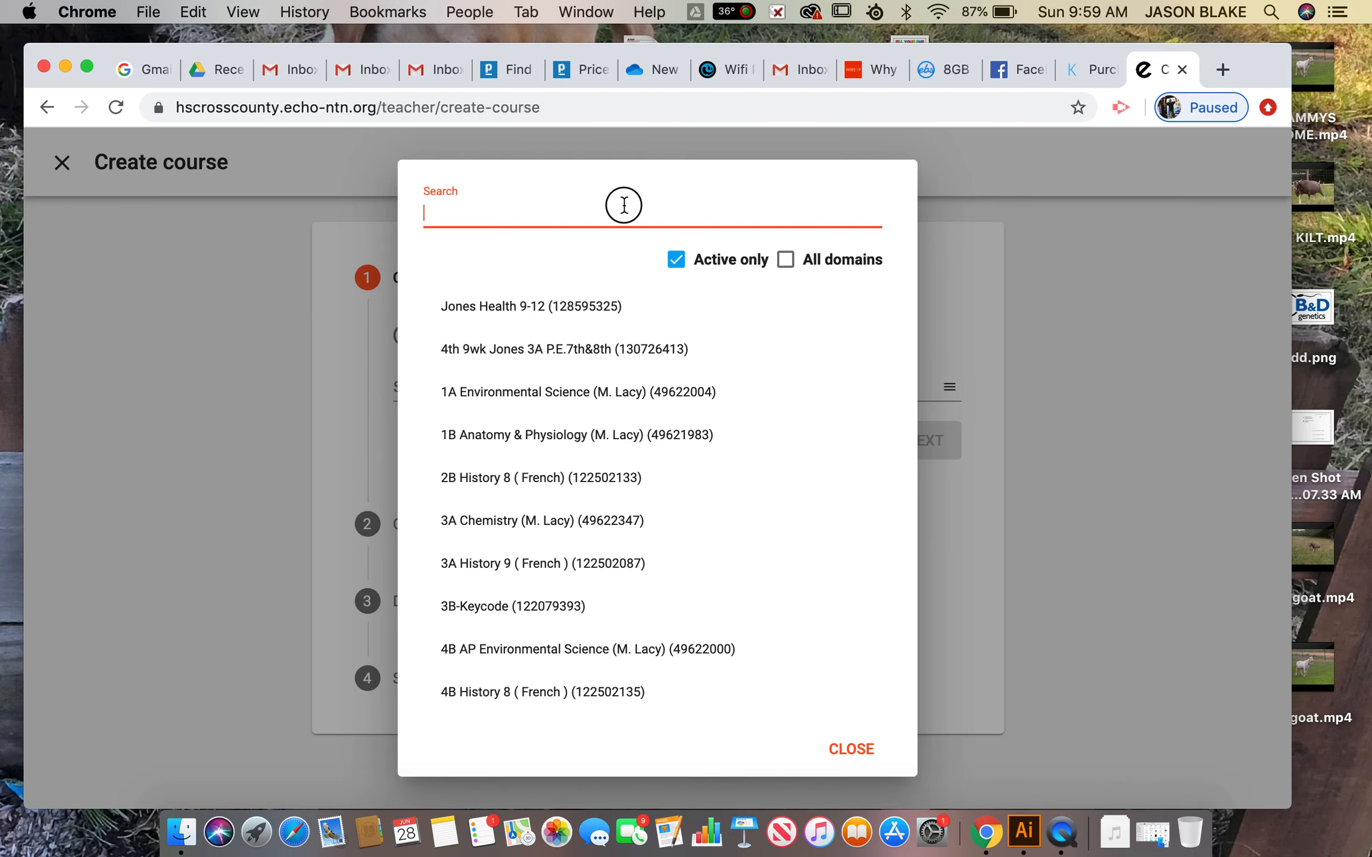
type("EAS")
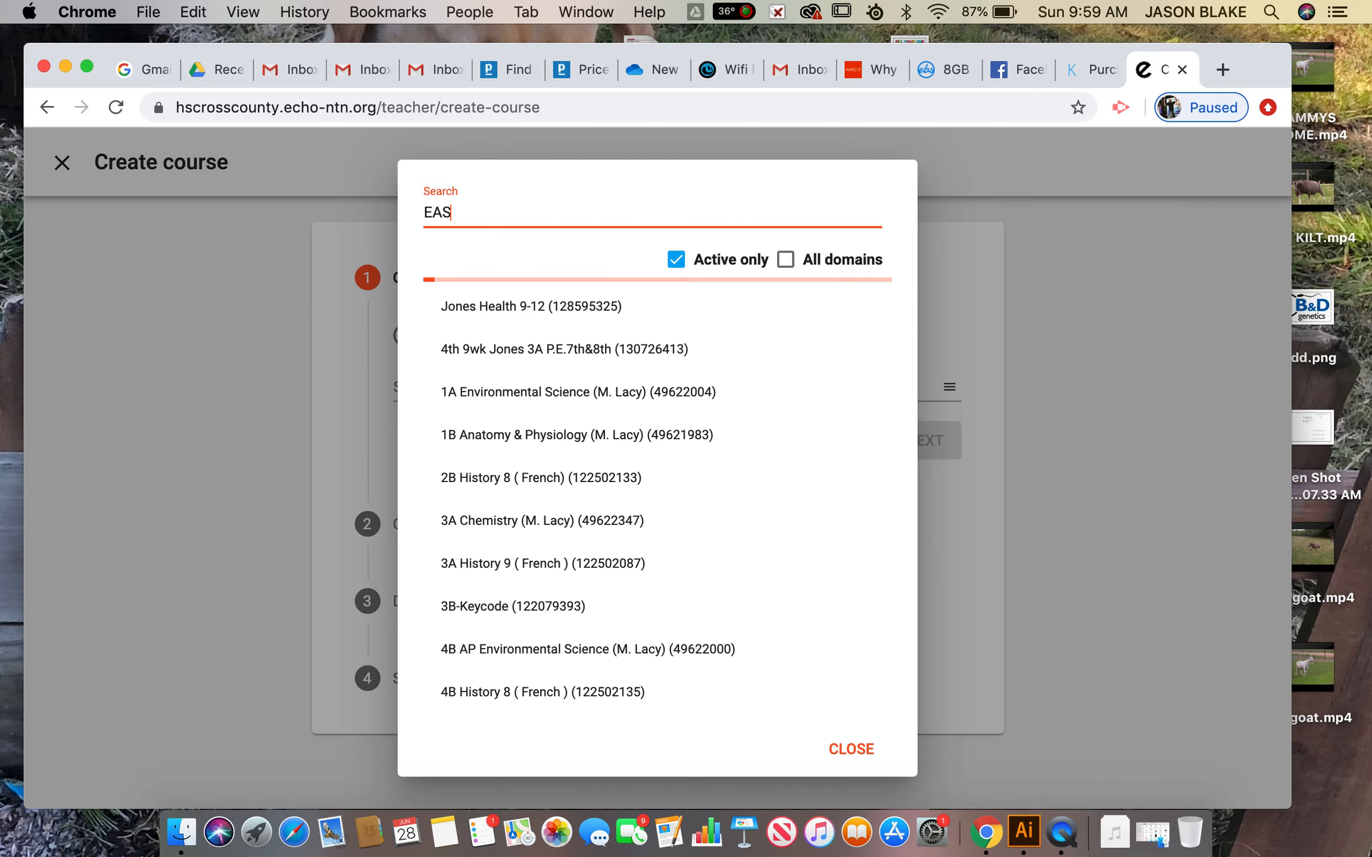
type("T")
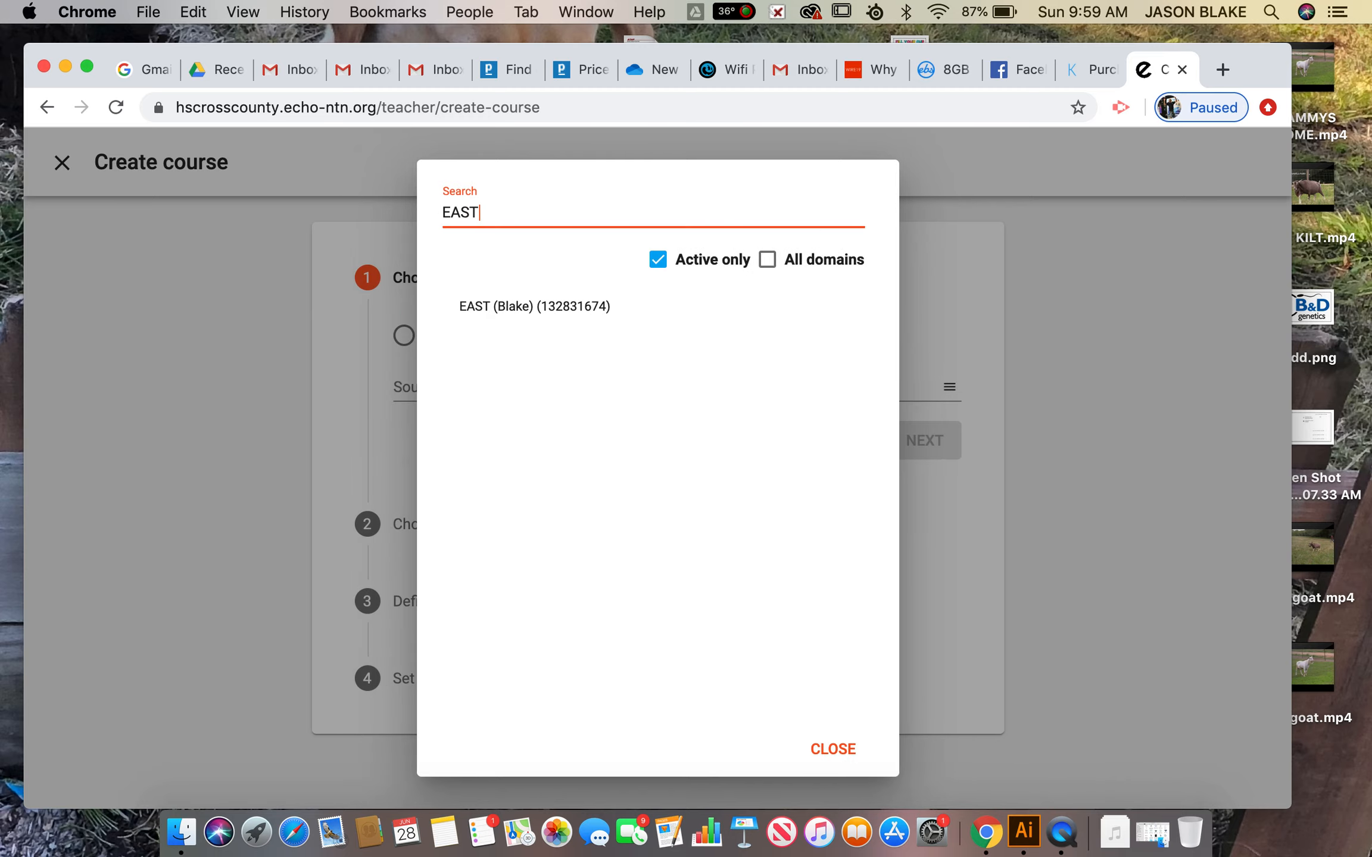
left_click(515, 310)
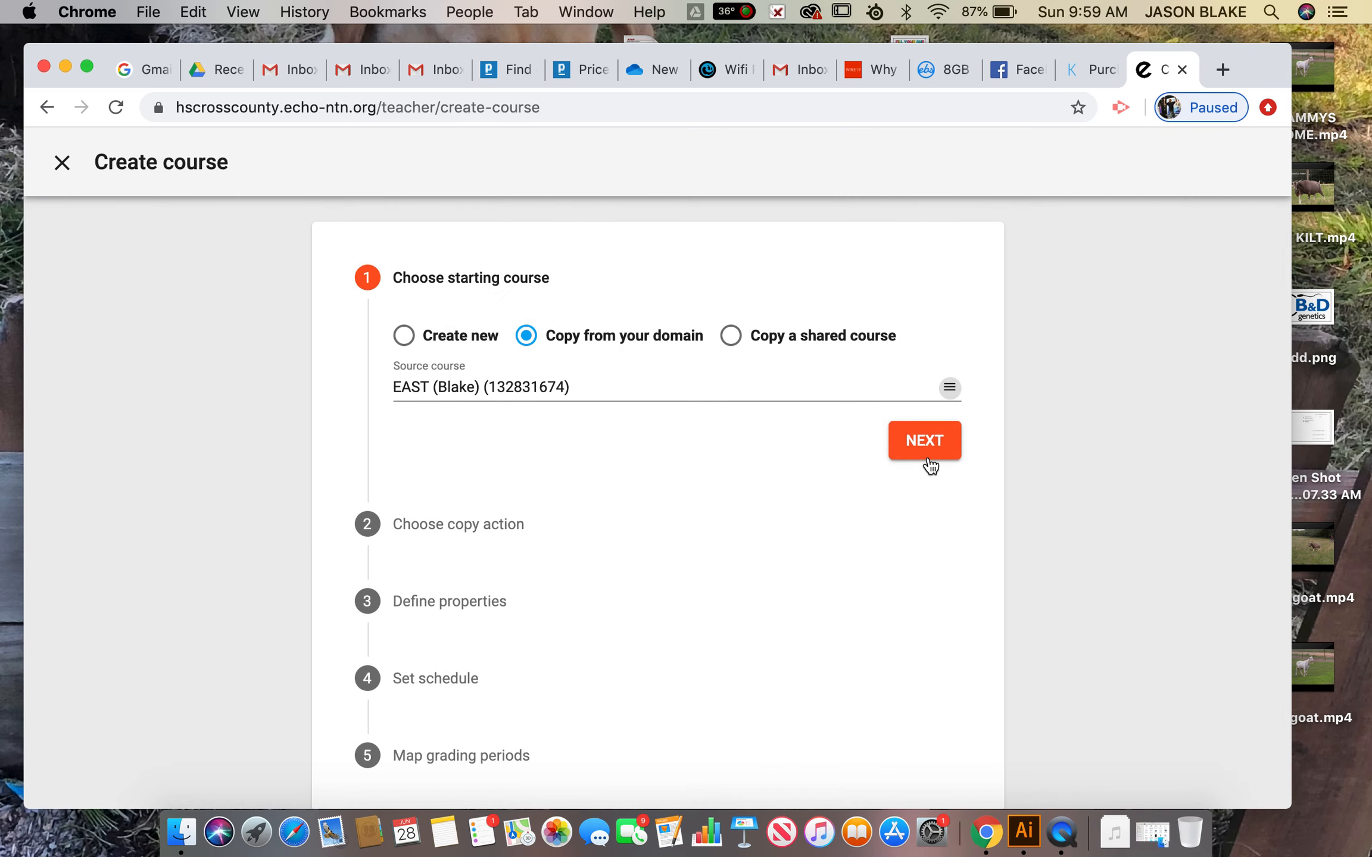
left_click(929, 464)
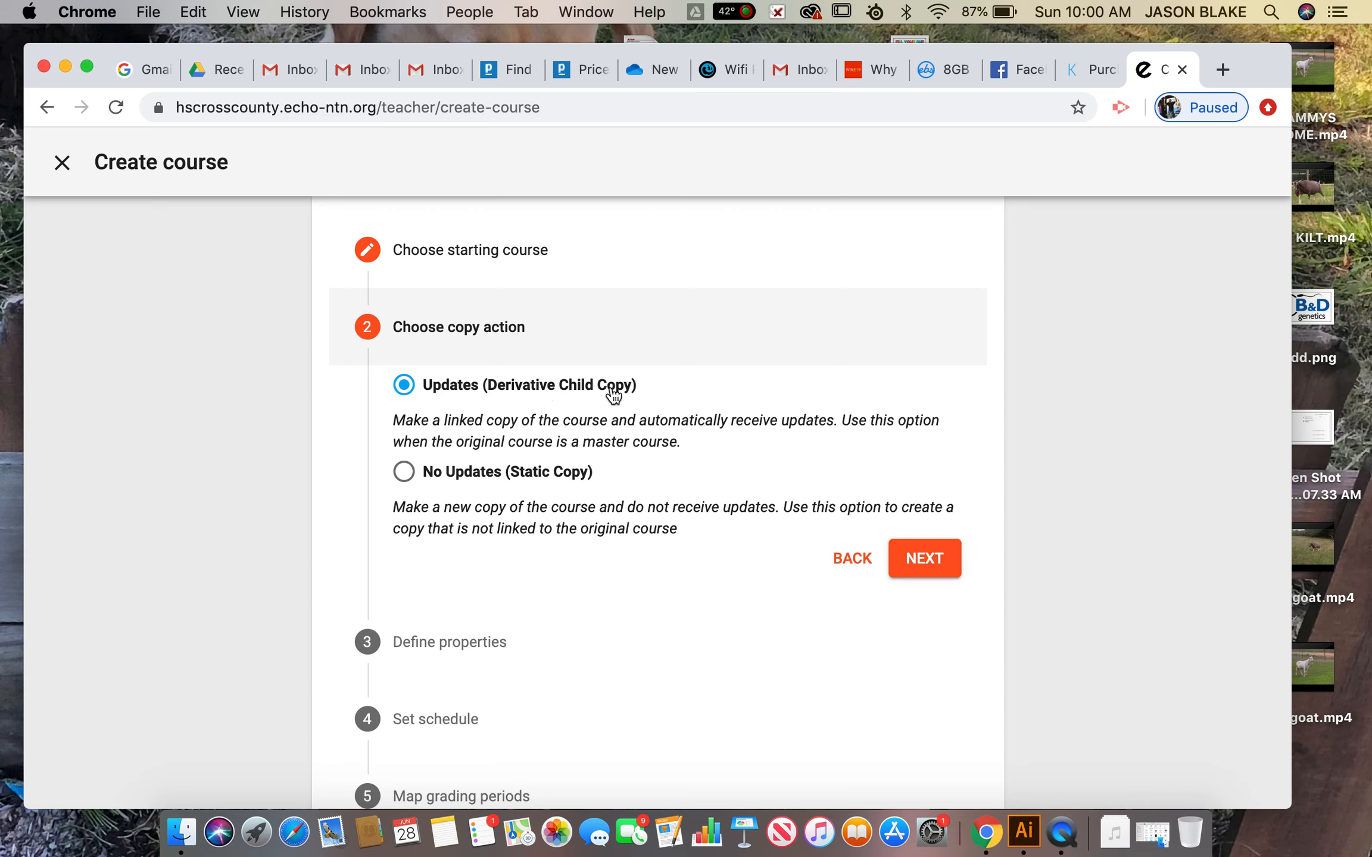
Accept the Updates (Derivative Child Copy) action and prefix the copied course's title with "4", keeping the Owner role
left_click(944, 582)
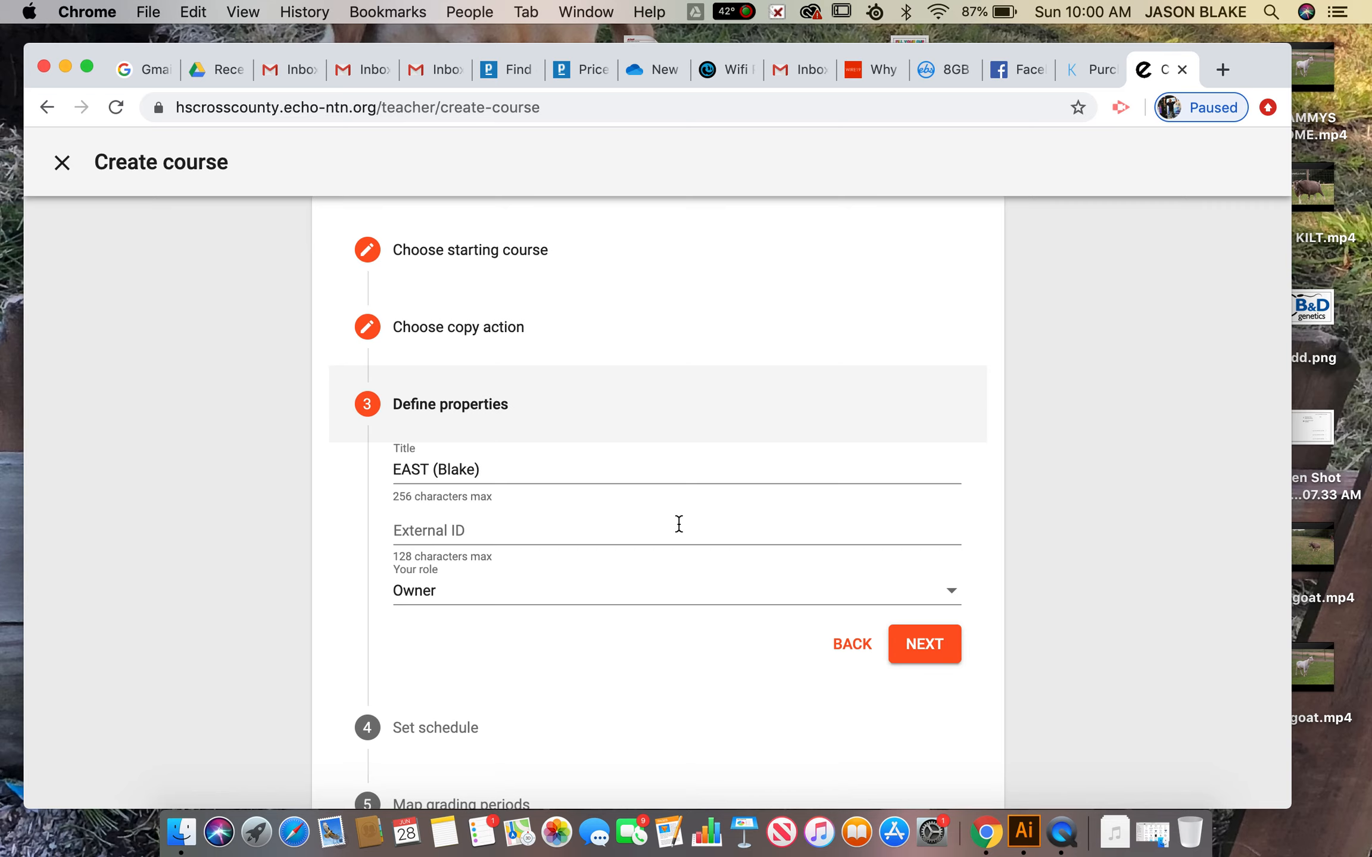
scroll(698, 565, "down", 2)
left_click(406, 424)
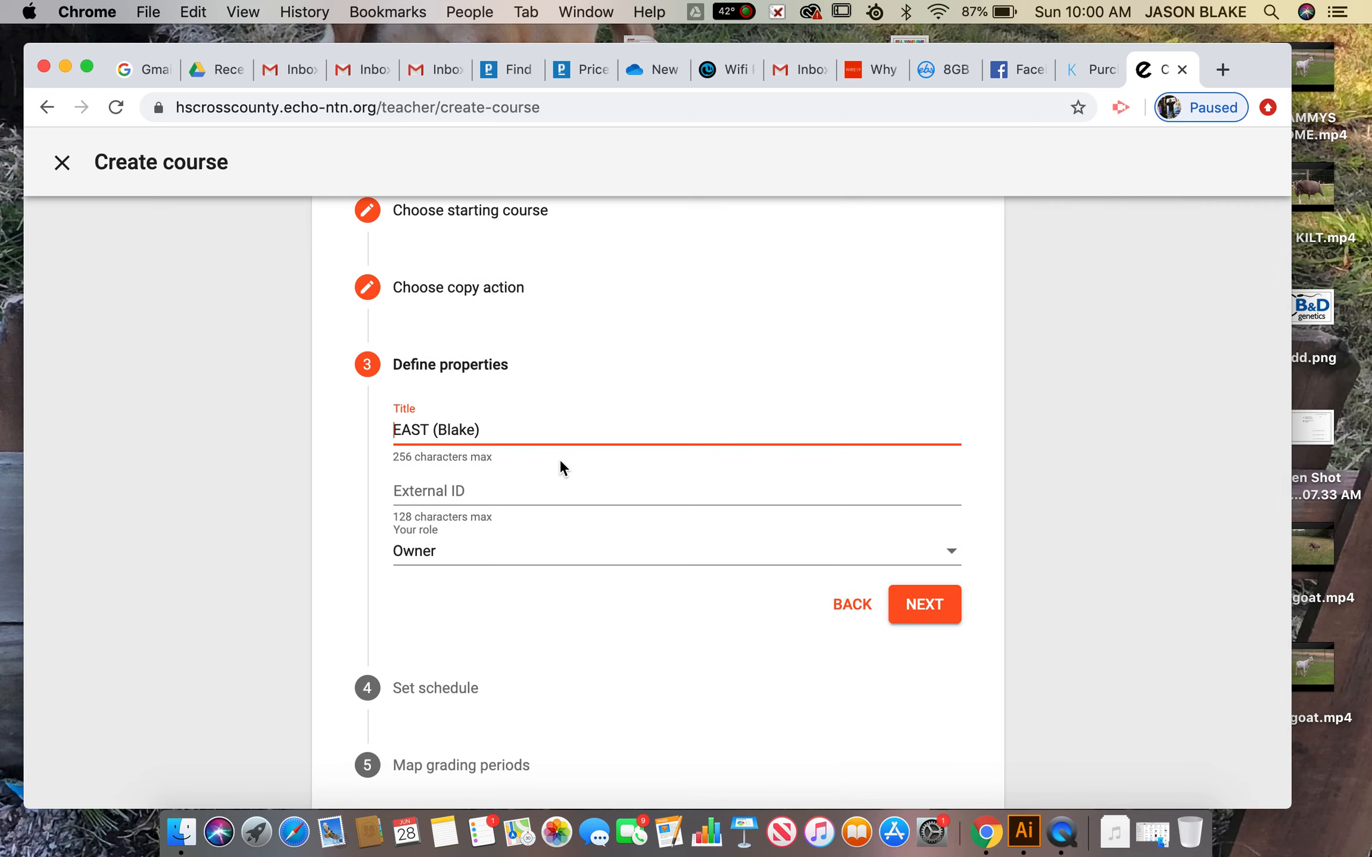
type("4")
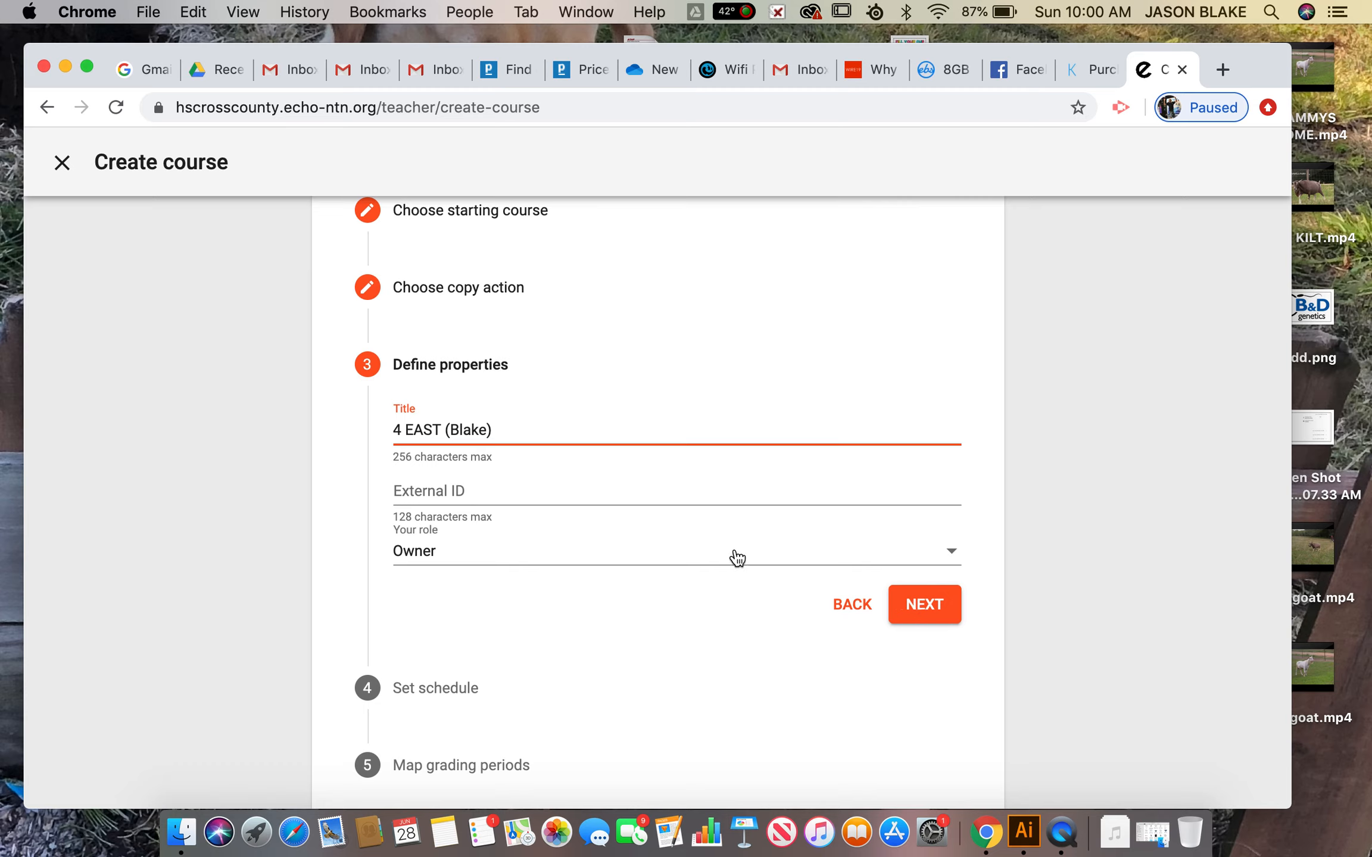
left_click(934, 617)
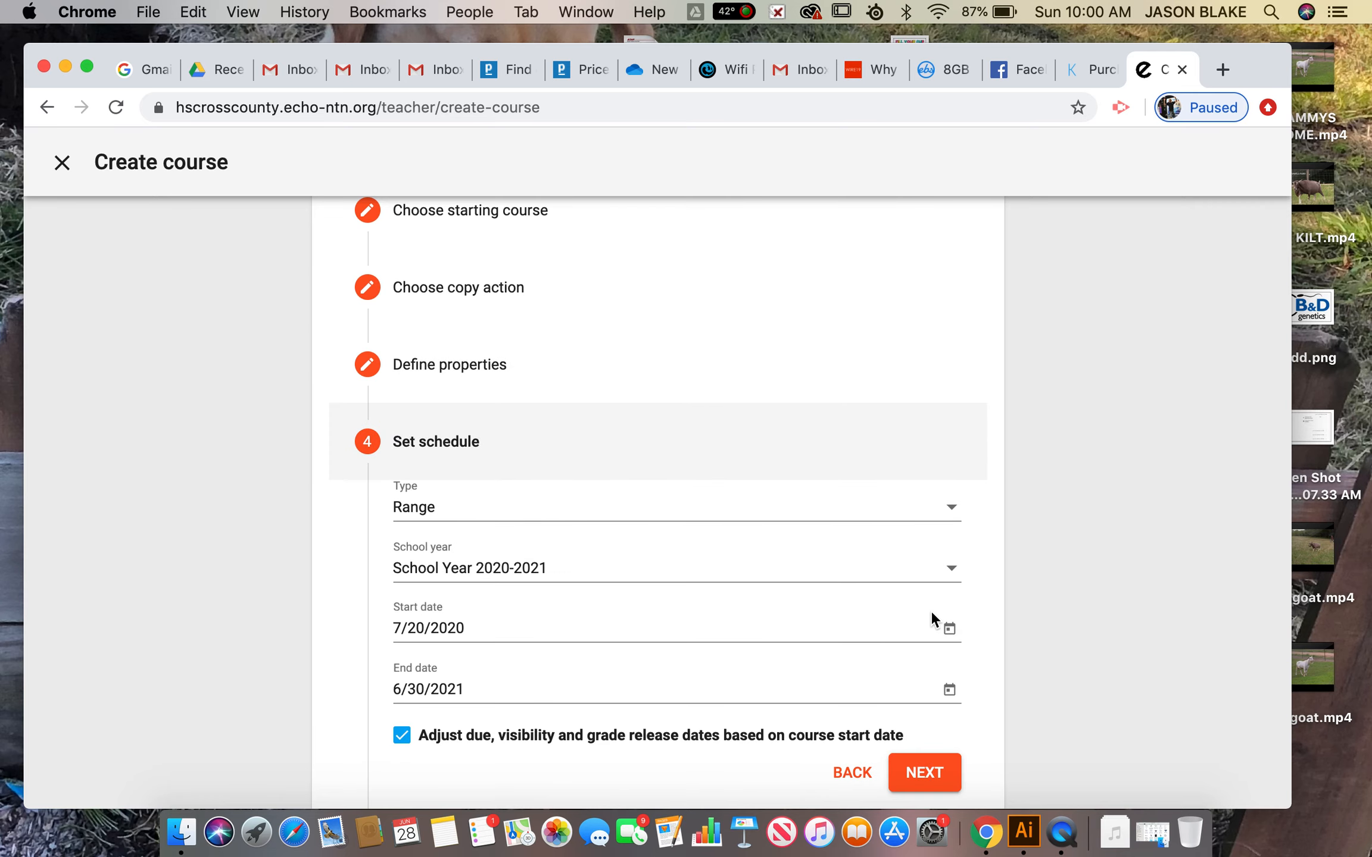
Set the linked copy's start date to 6/28/2020 and create the course with the default Semester 1 and Semester 2 mapping
scroll(632, 589, "down", 1)
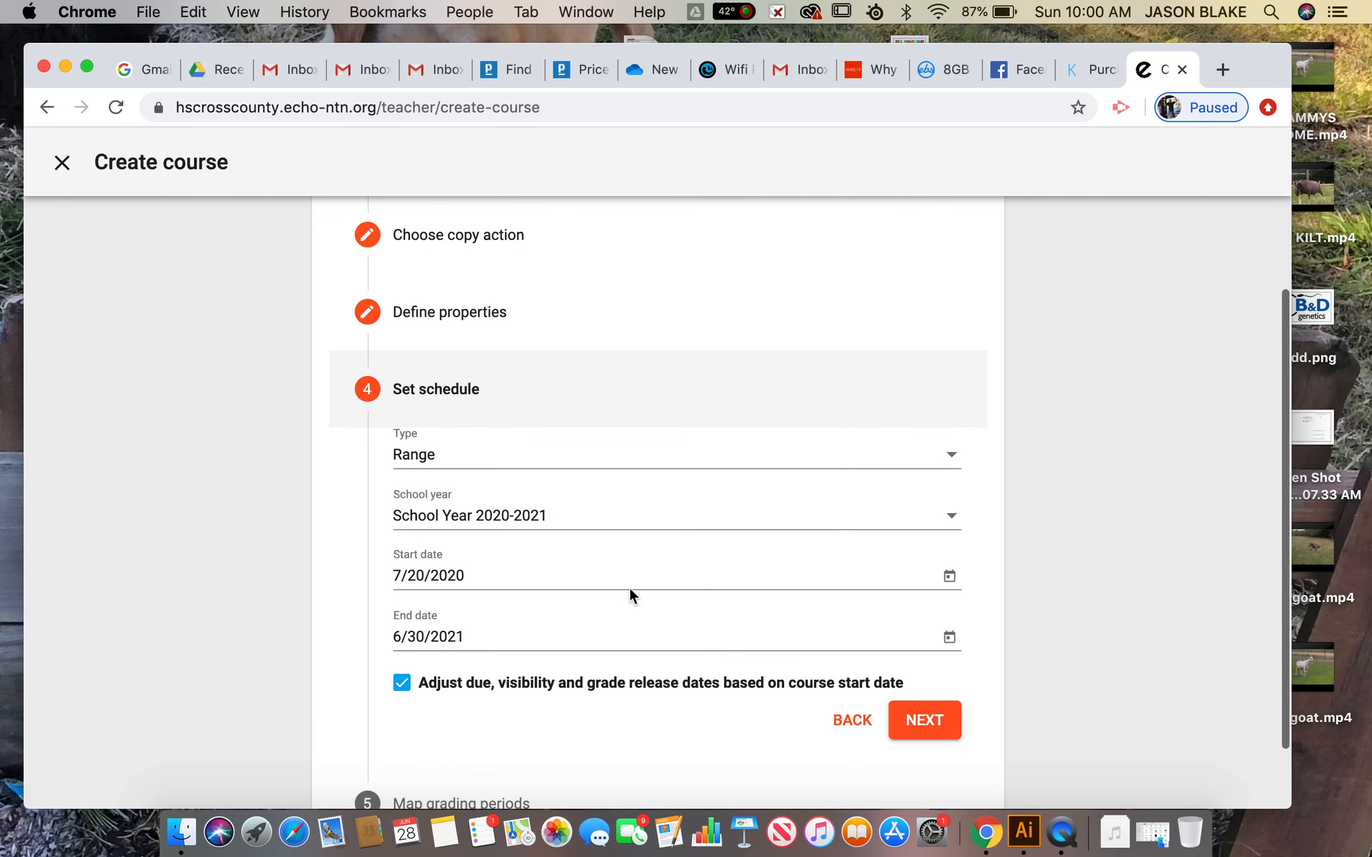
left_click(948, 575)
left_click(640, 219)
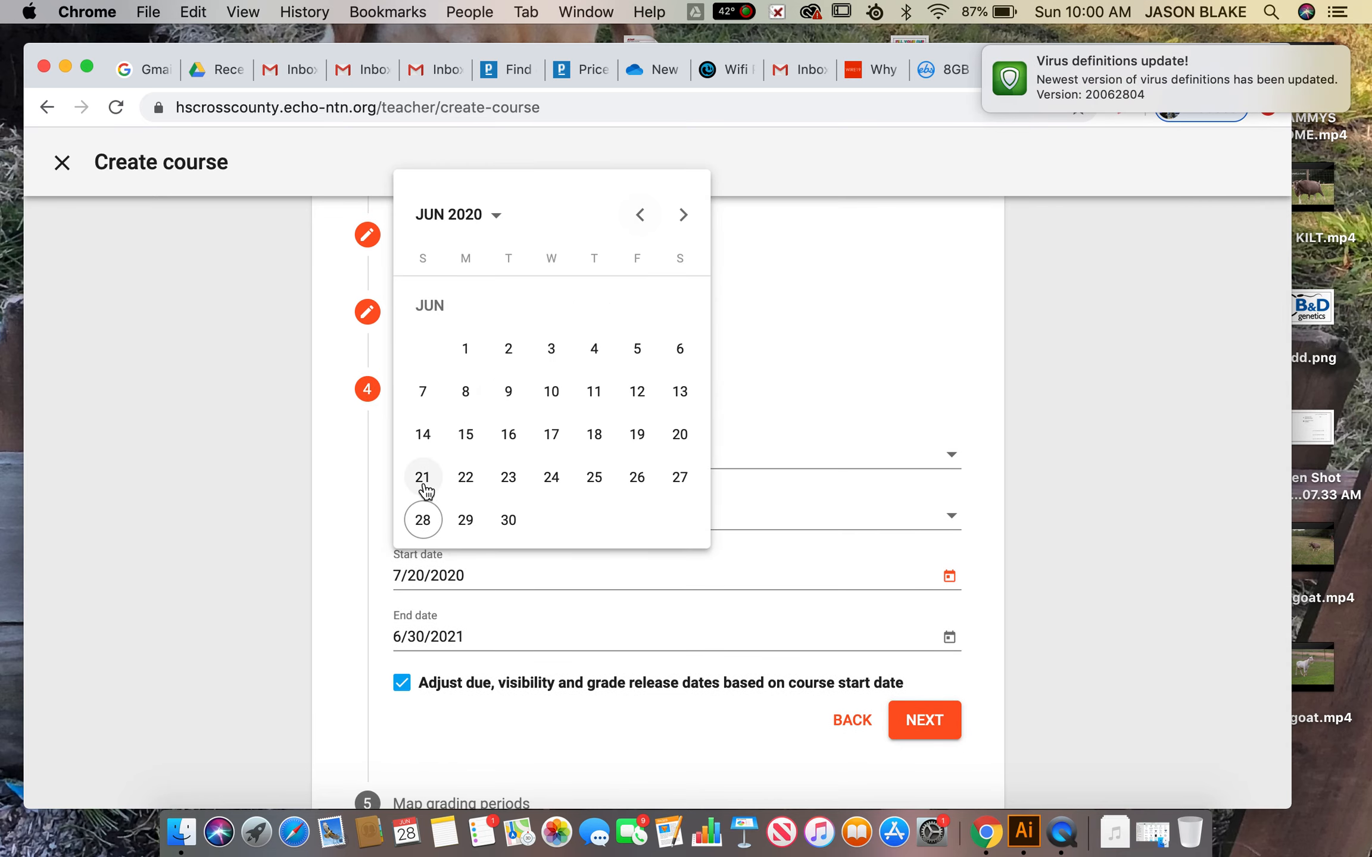
left_click(421, 522)
scroll(332, 601, "down", 1)
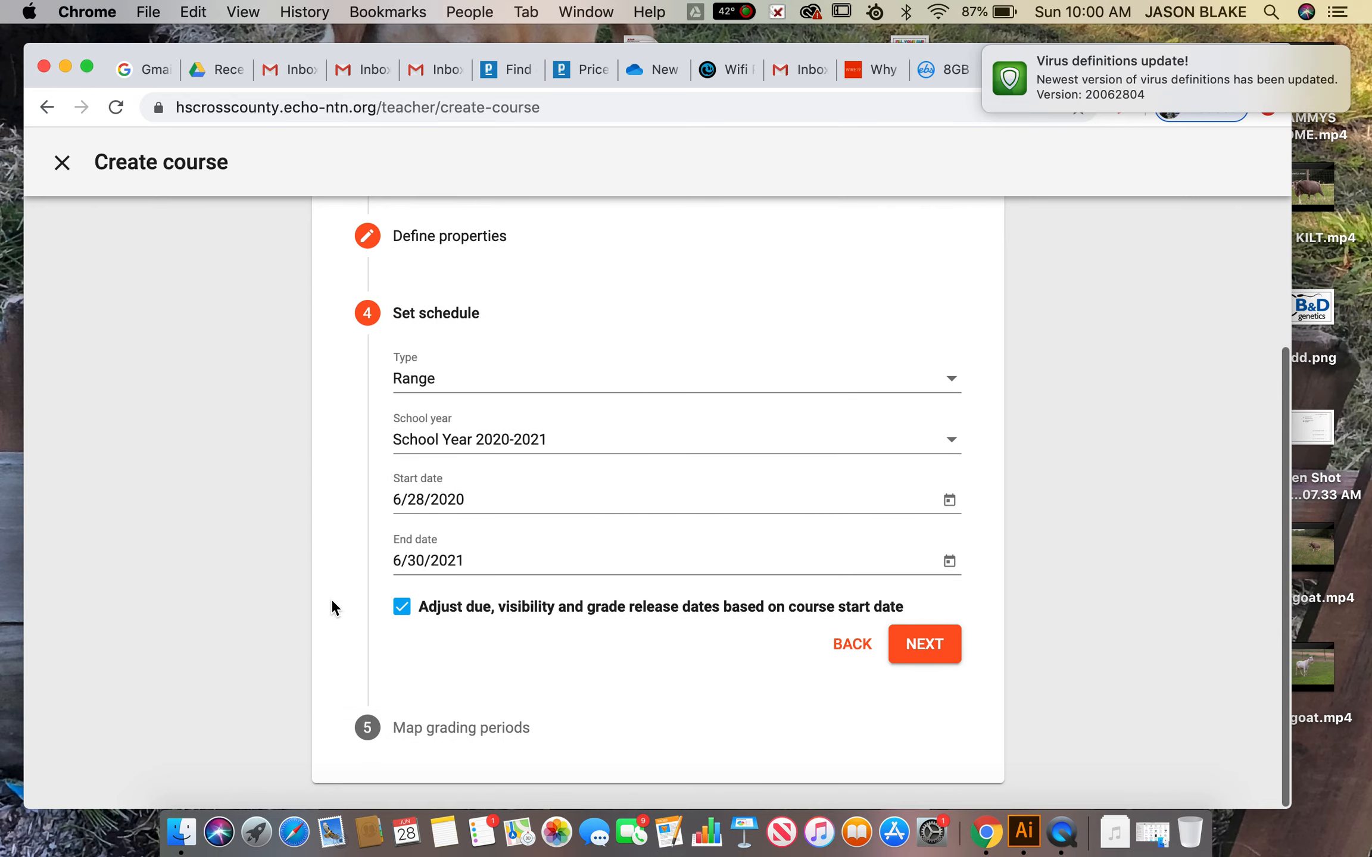
left_click(924, 644)
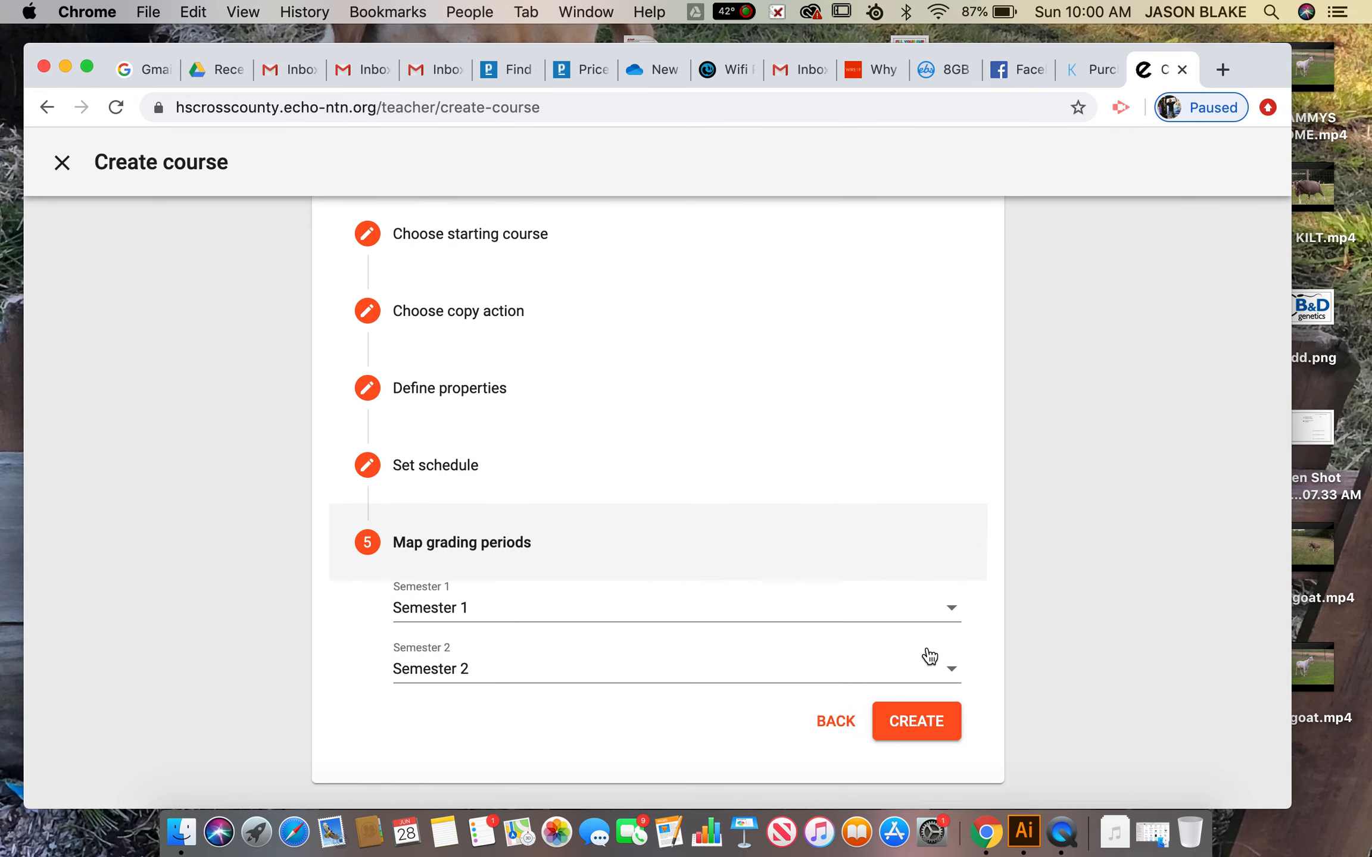
left_click(922, 734)
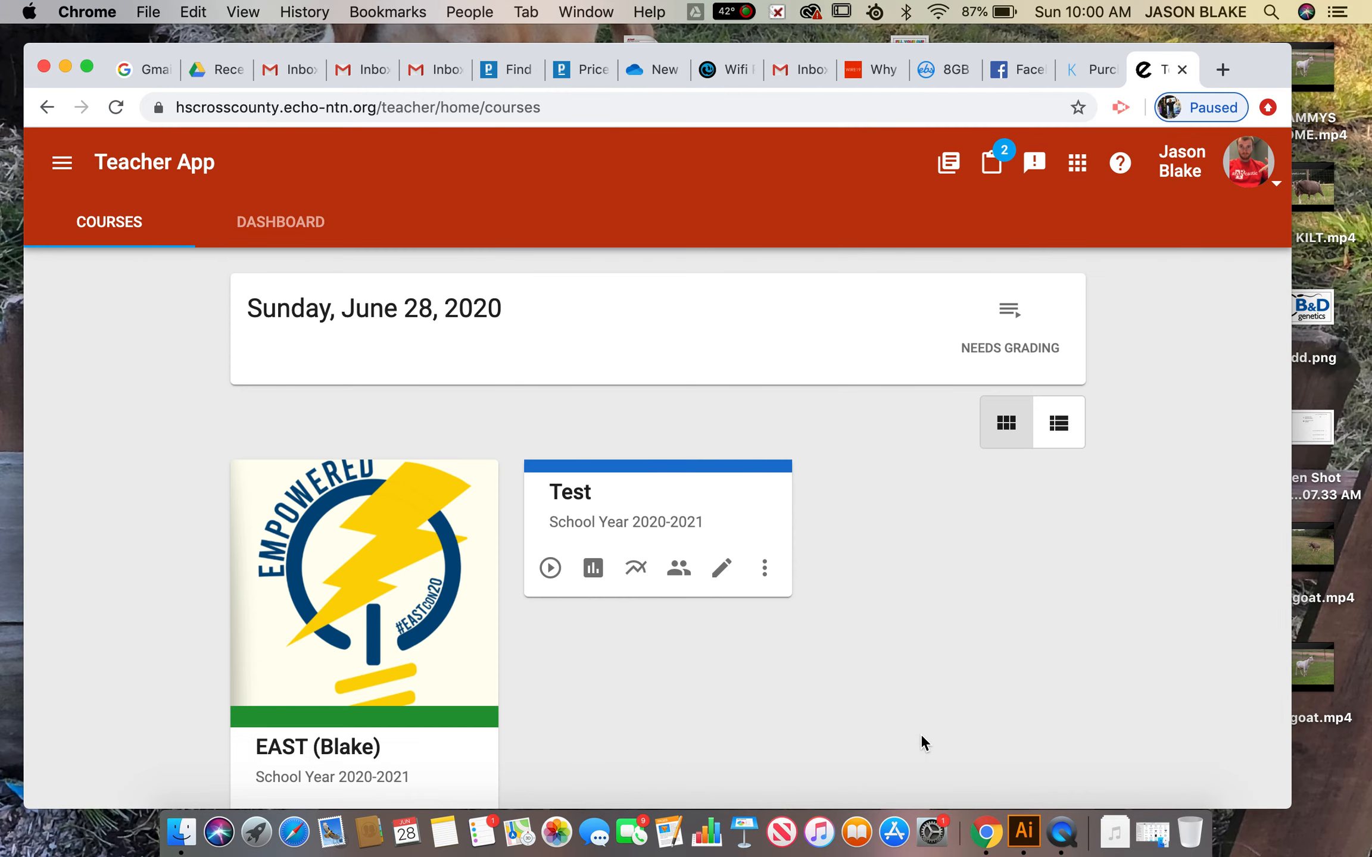
scroll(788, 615, "down", 5)
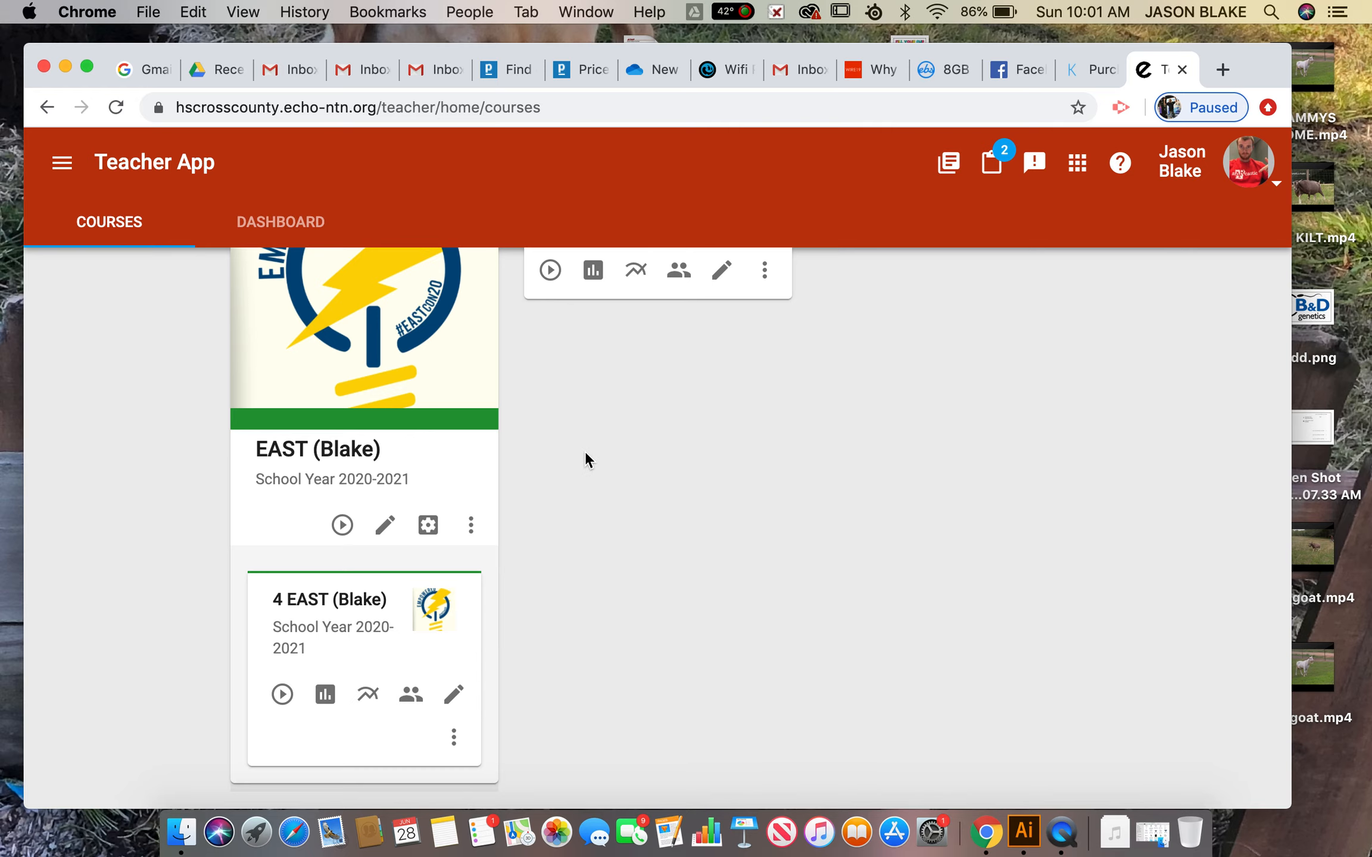
scroll(586, 459, "up", 2)
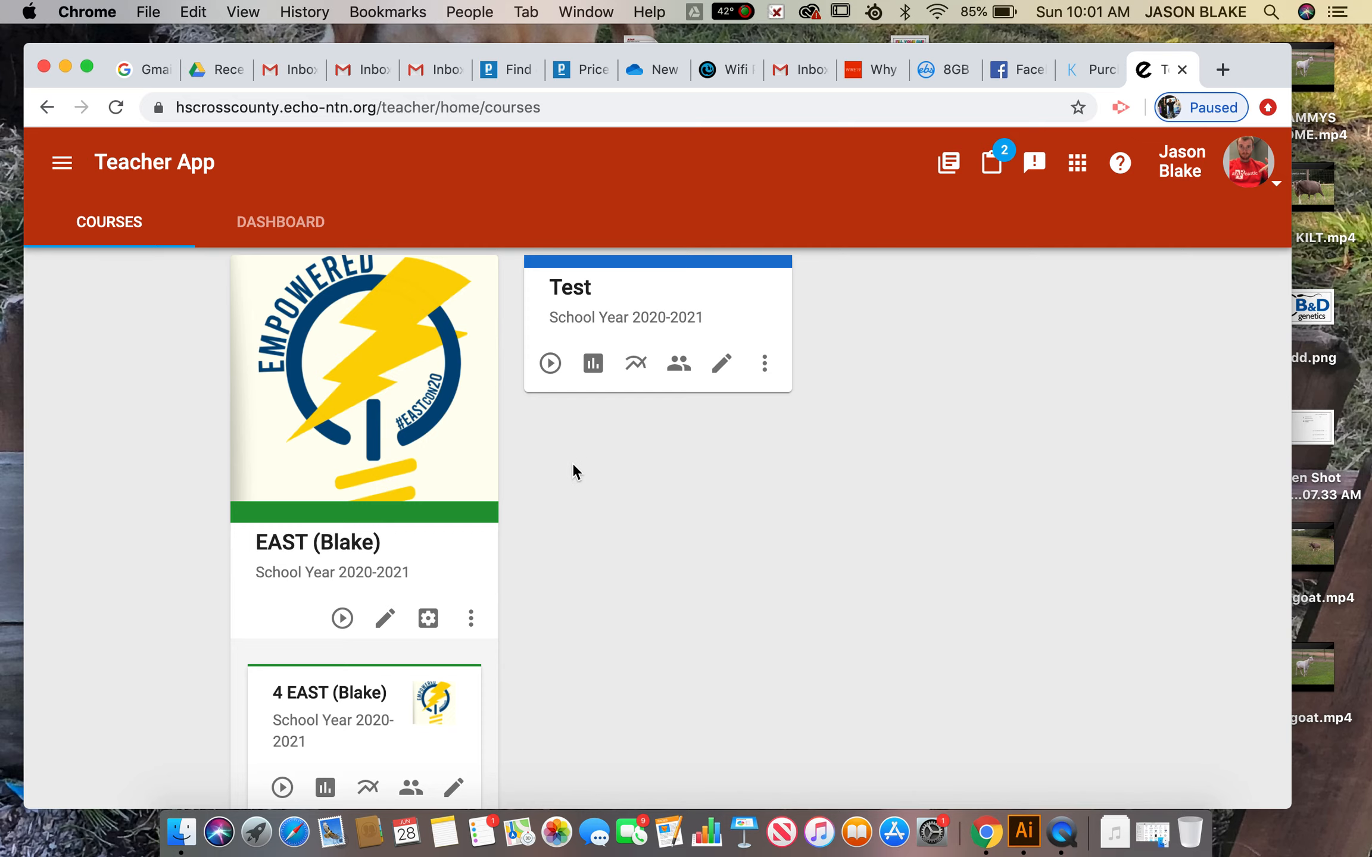
right_click(1061, 833)
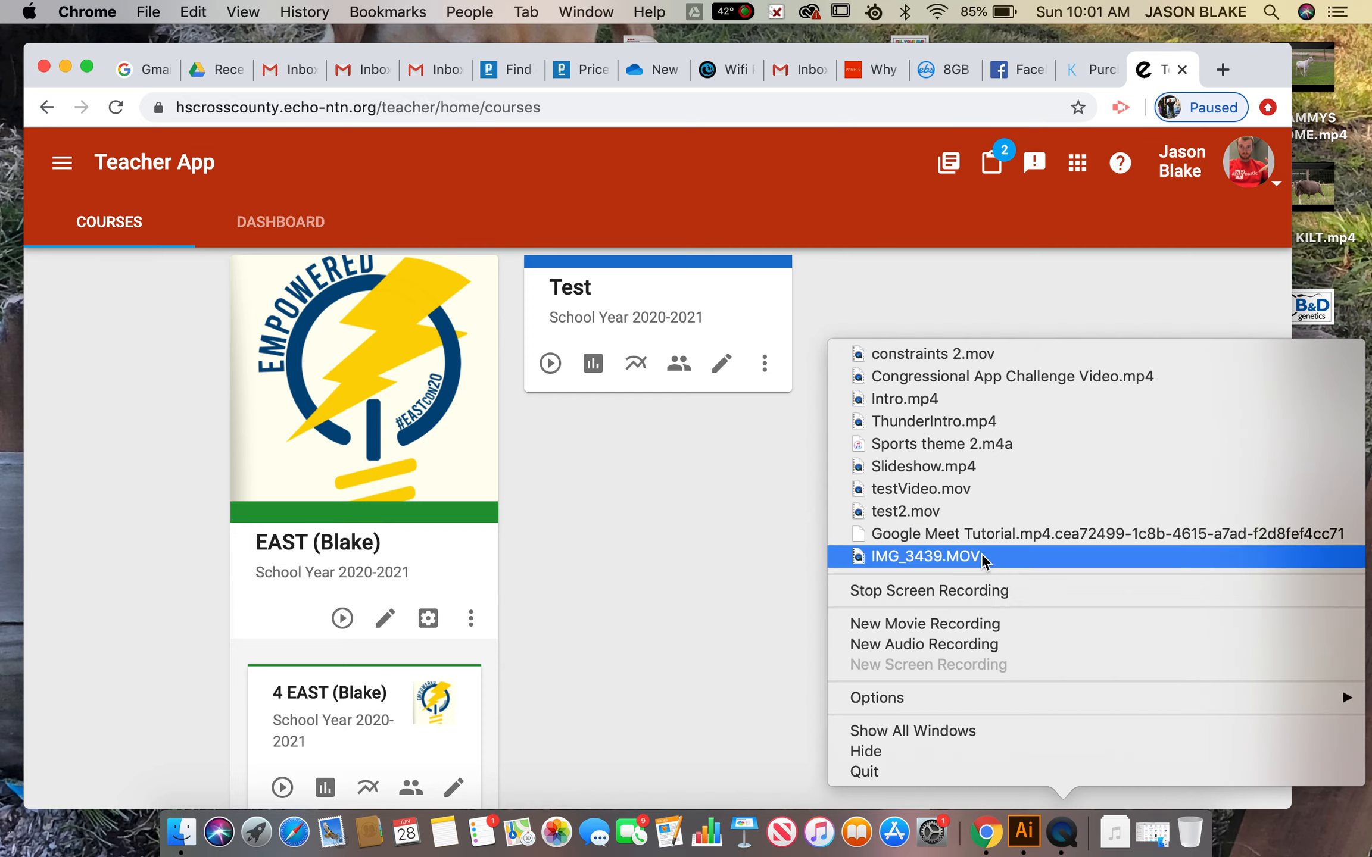